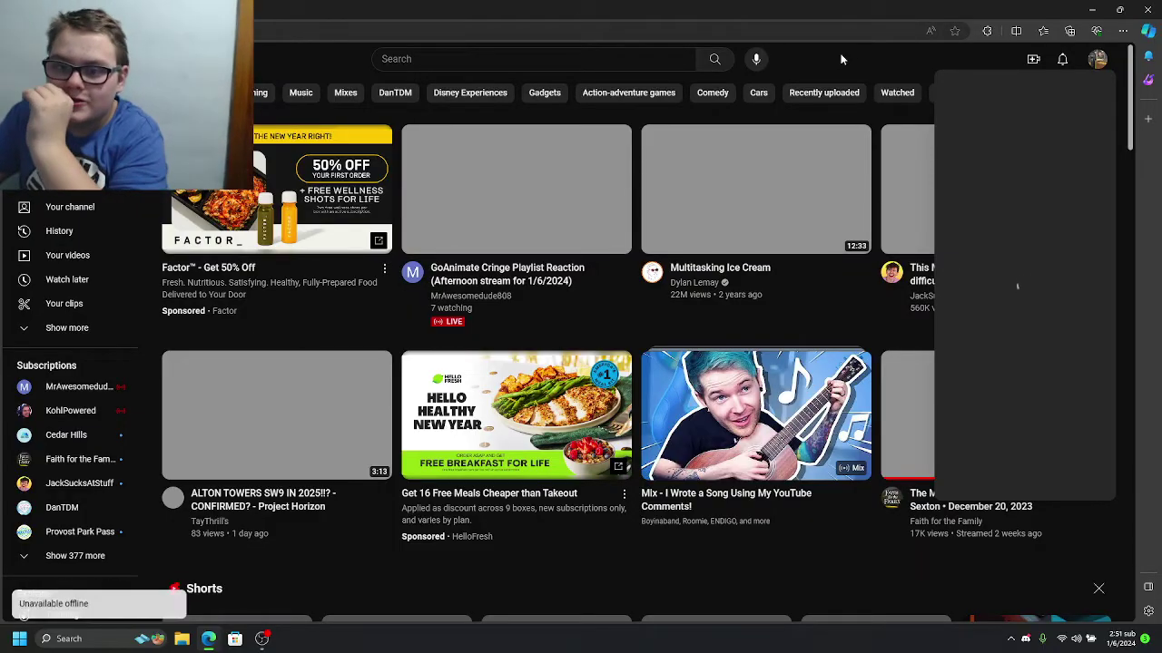
- Reload the YouTube home page and retry the connection from its offline page
left_click(868, 61)
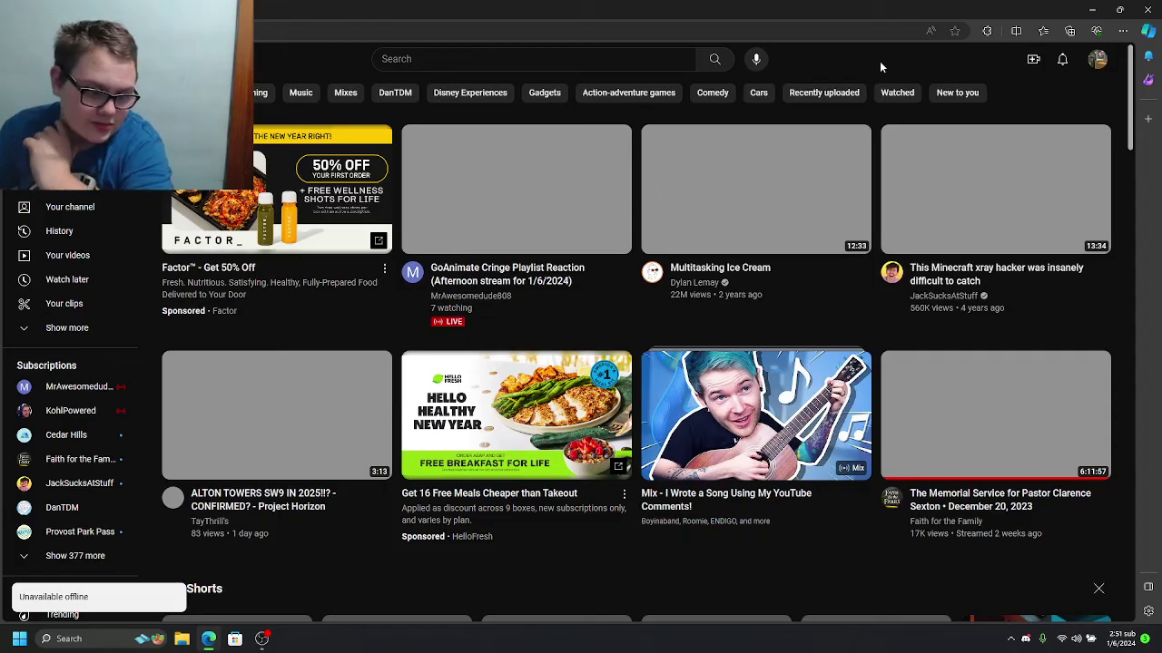
key("F5")
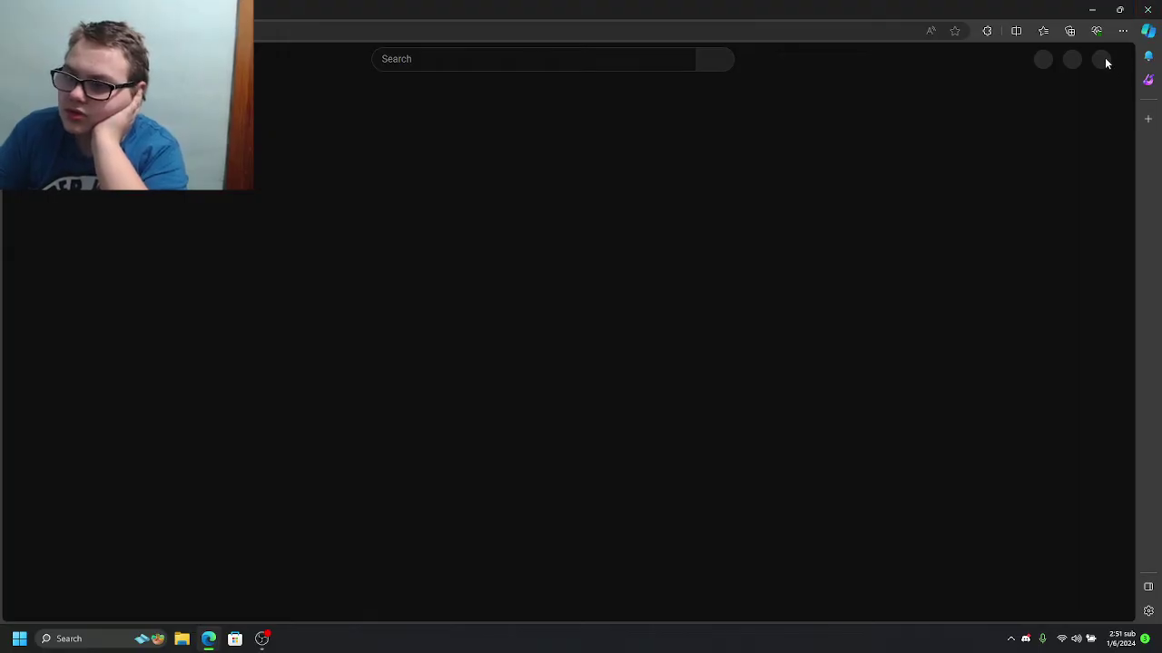
left_click(1148, 612)
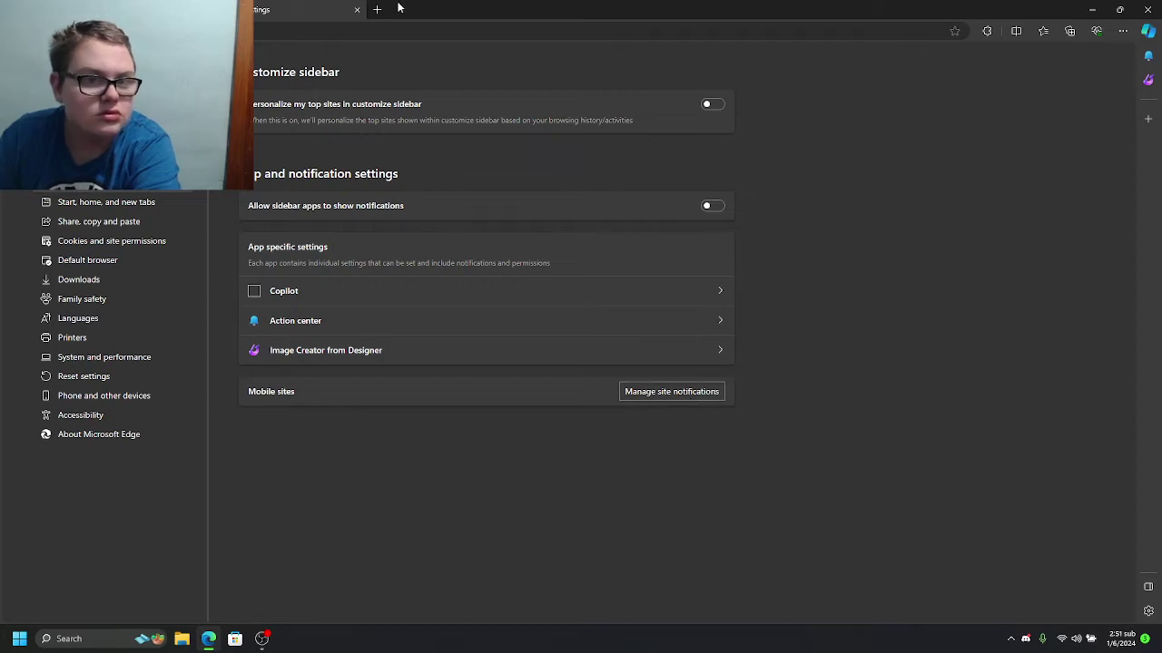
left_click(357, 10)
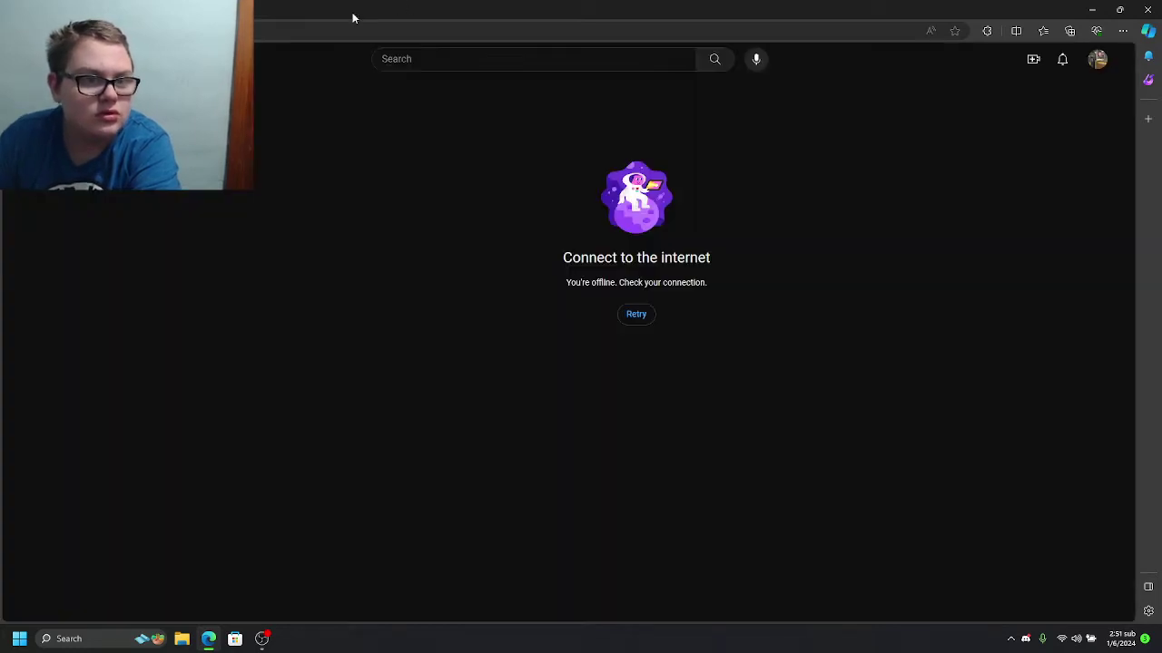
left_click(651, 325)
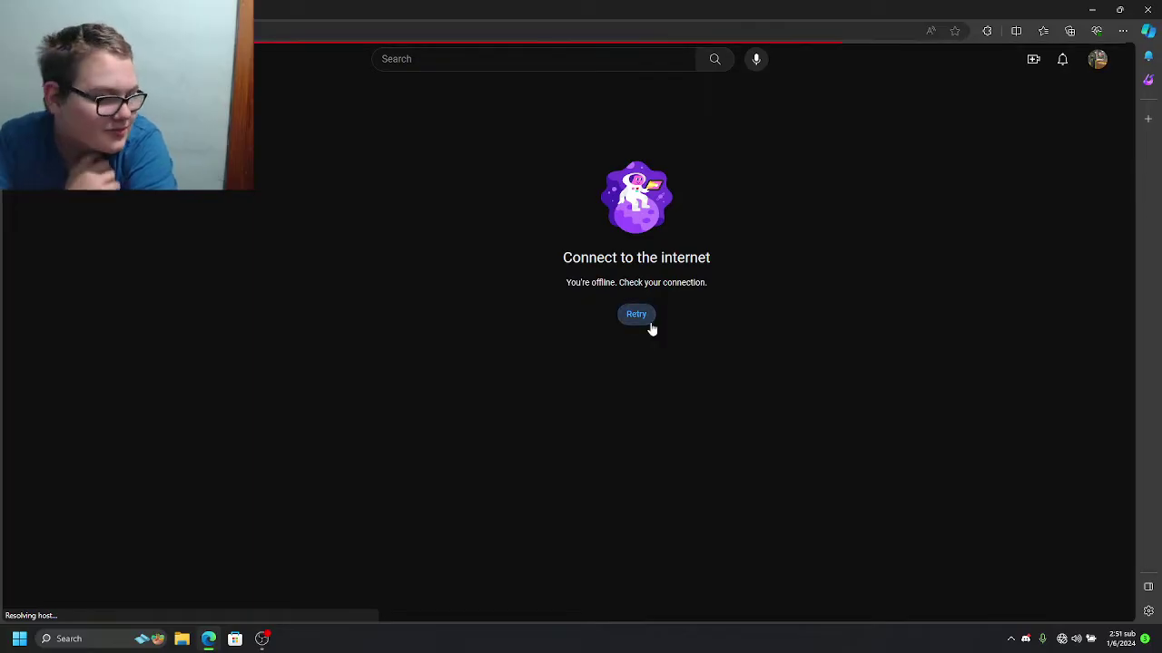
- Search Windows for "mic", open the Microphone setup settings and look over the Speech page
left_click(19, 639)
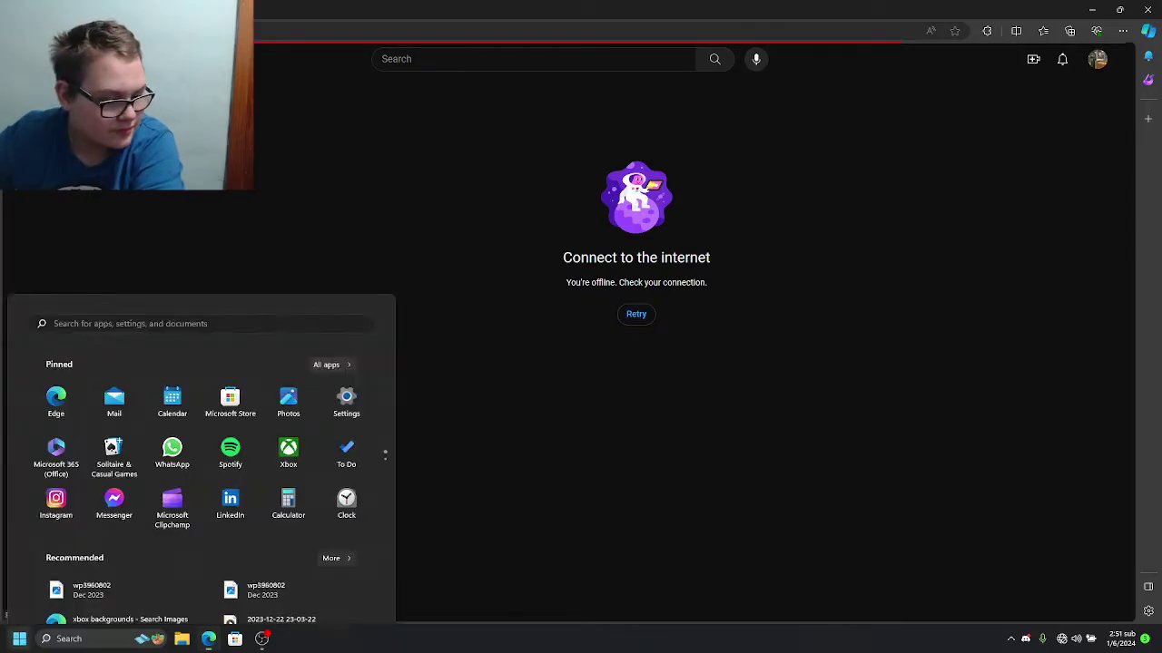
left_click(107, 645)
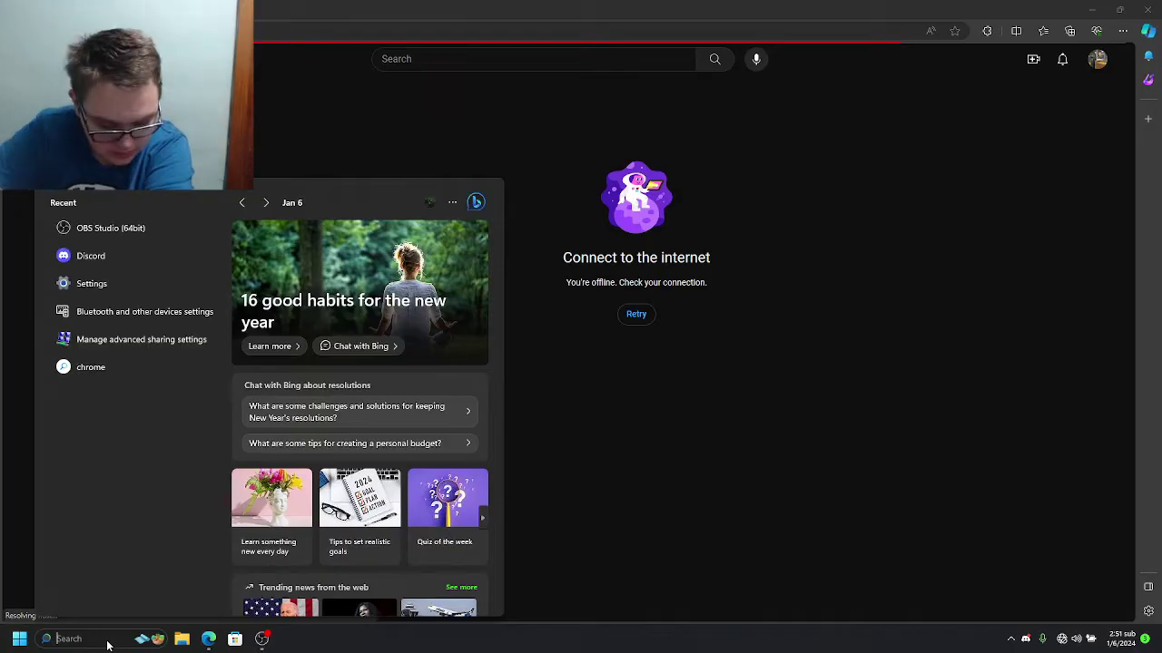
type("microsoft Edge")
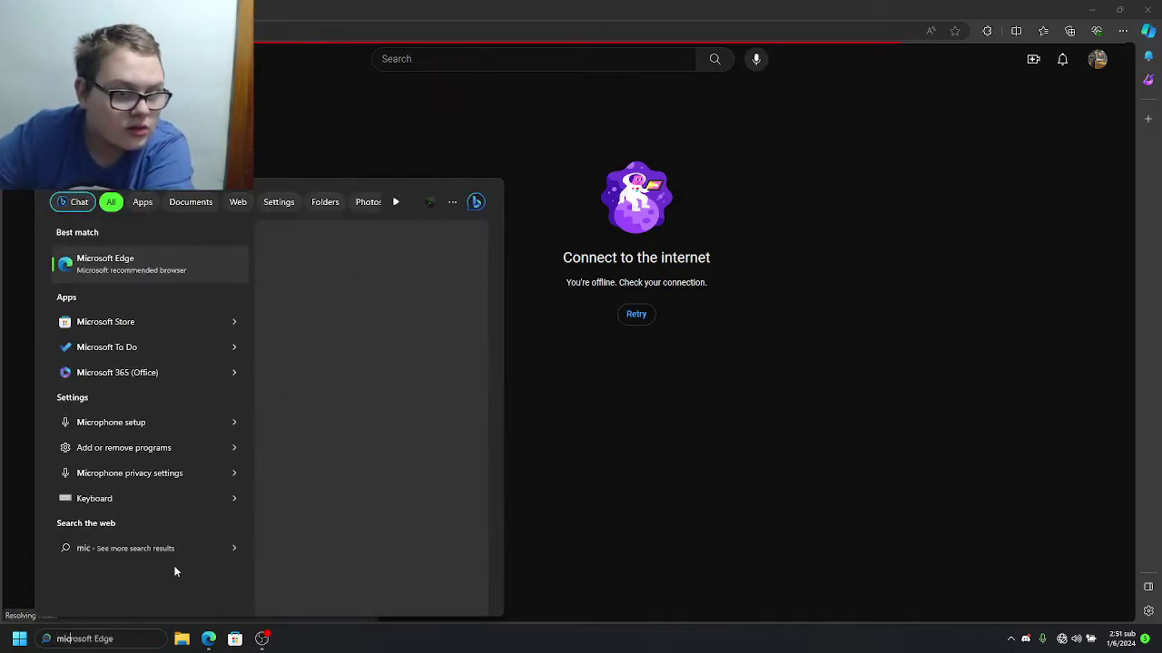
left_click(143, 424)
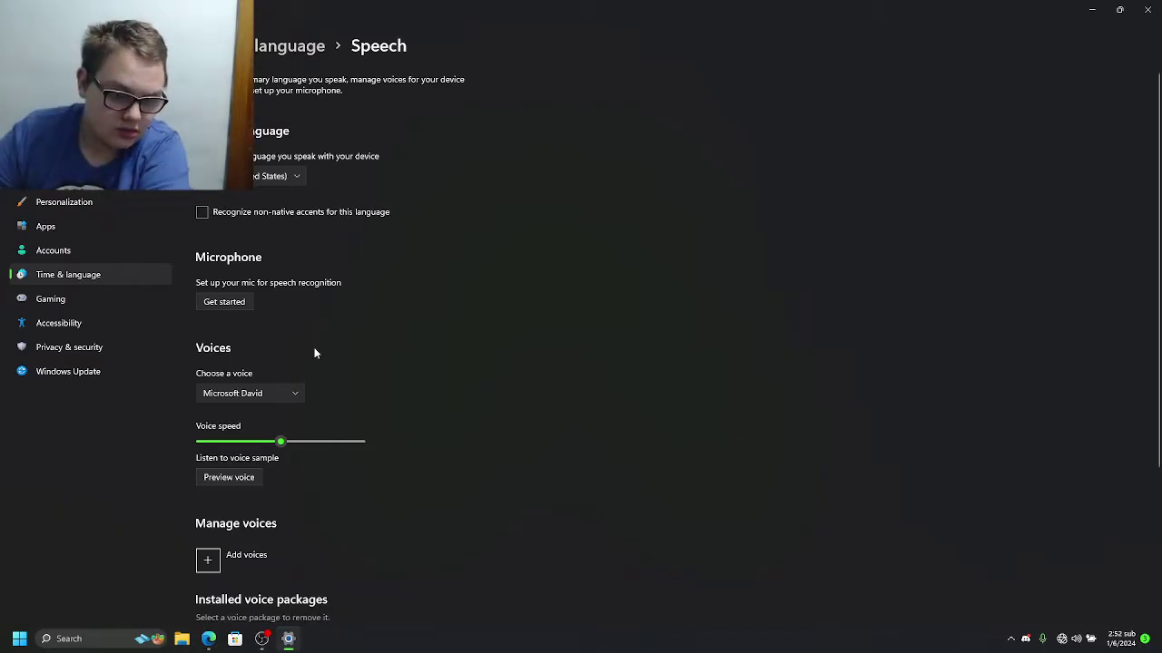
scroll(218, 417, "down", 2)
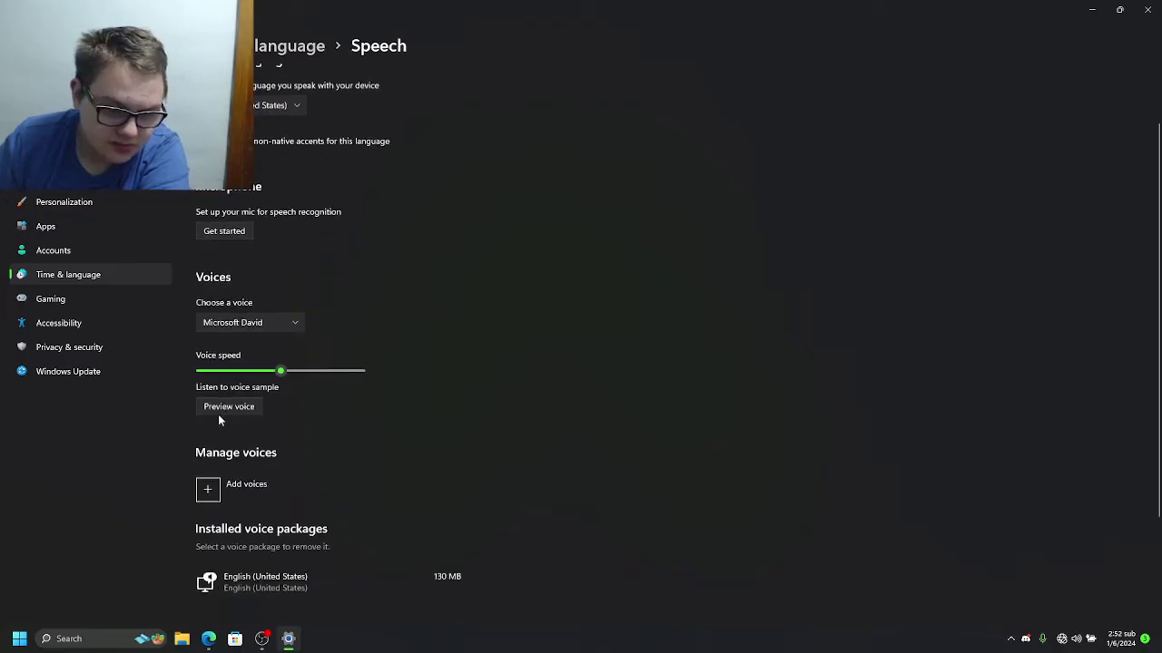
scroll(229, 422, "up", 2)
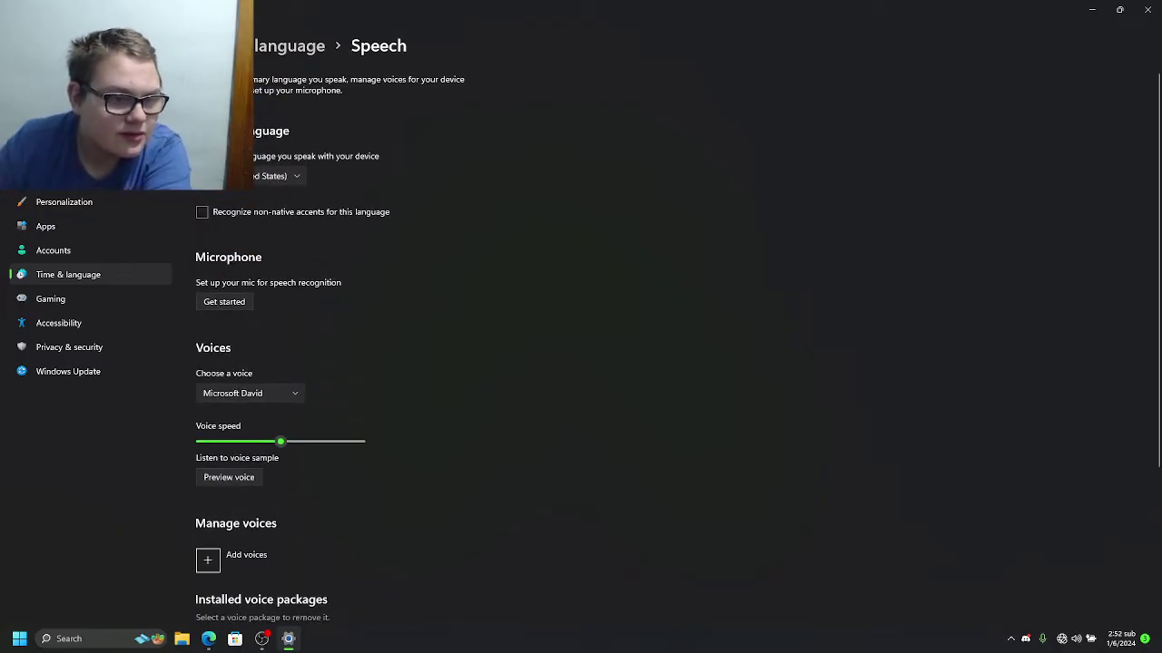
- Search the Windows settings for the microphone options, then return to the System overview
type("narrator")
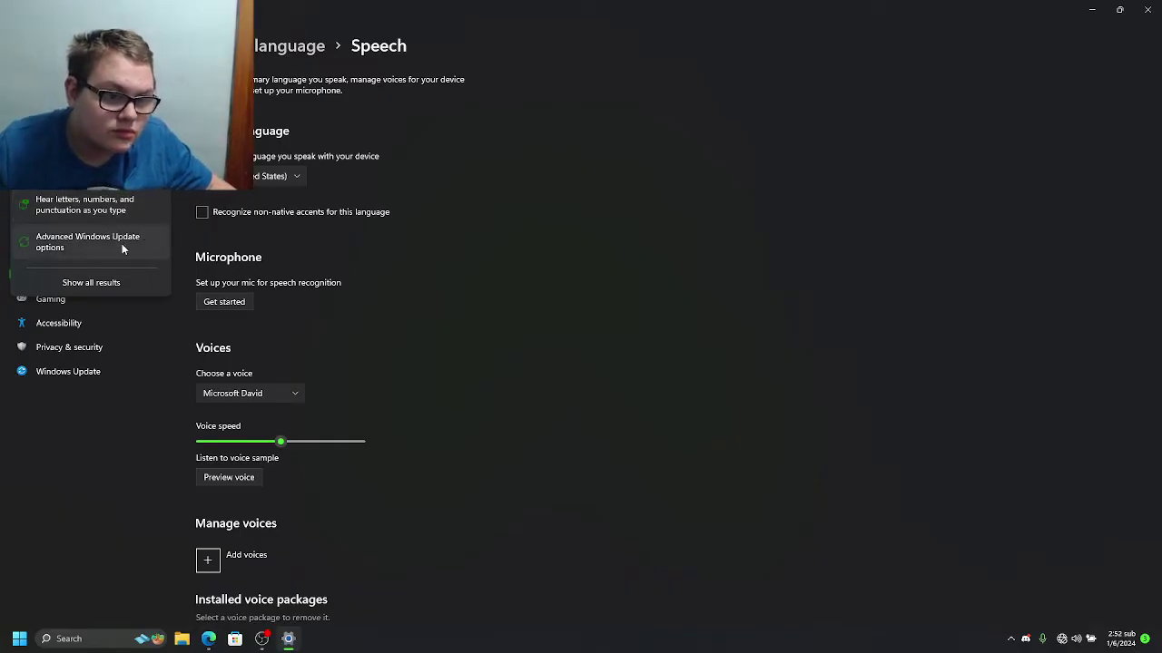
left_click(53, 445)
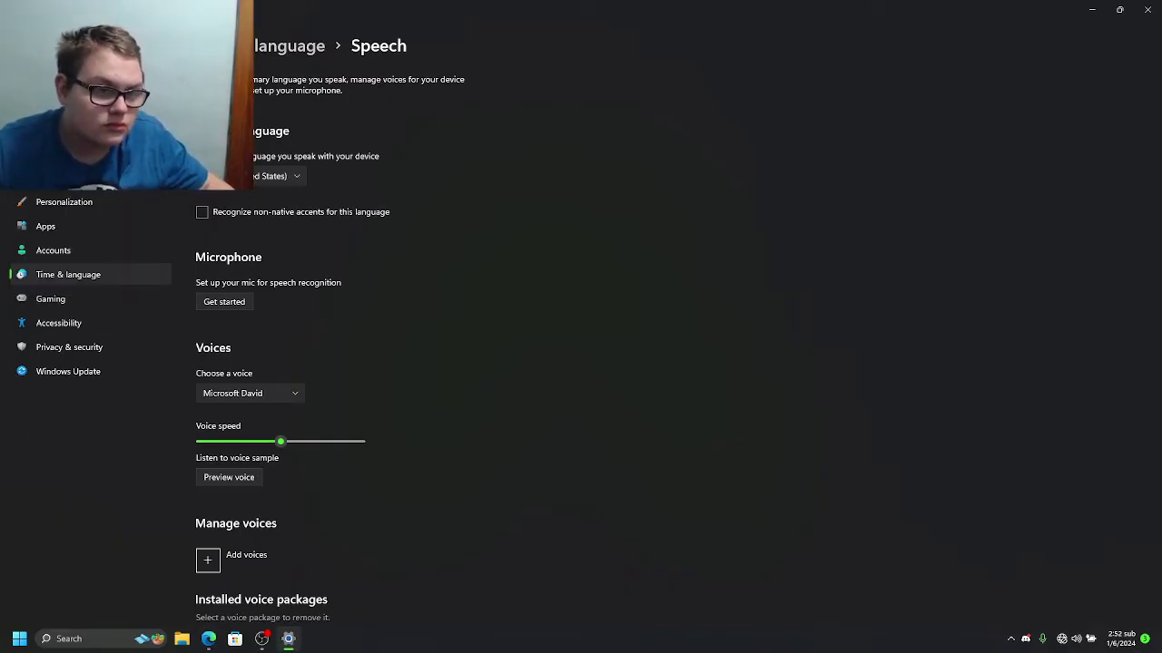
left_click(91, 91)
key("Escape")
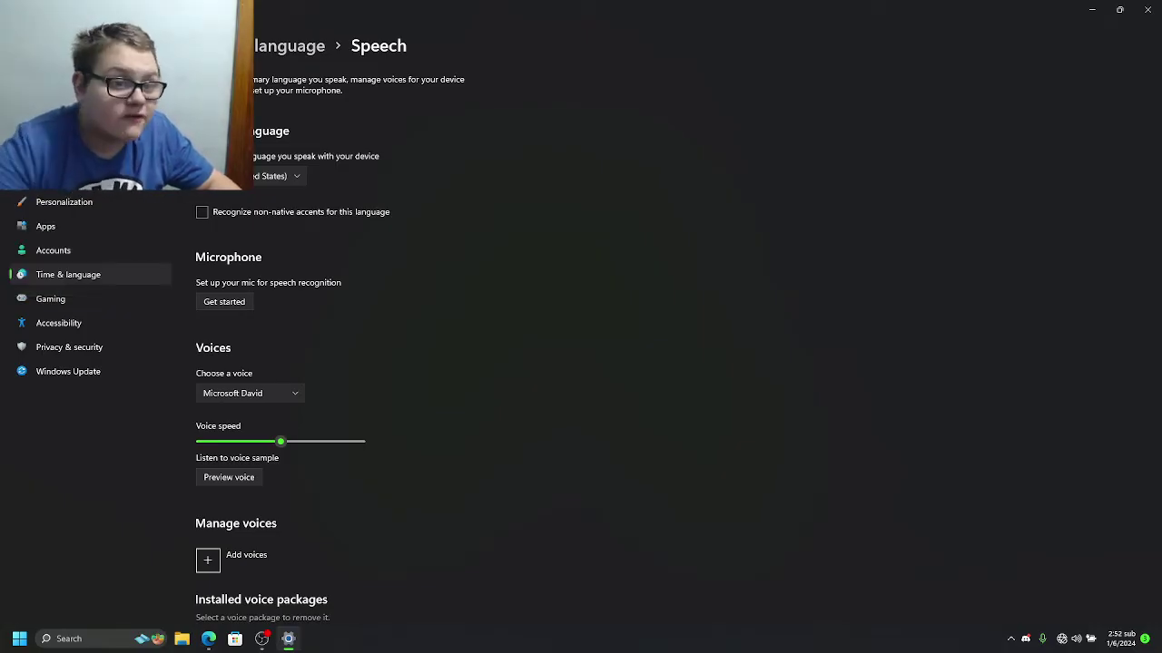
key("Return")
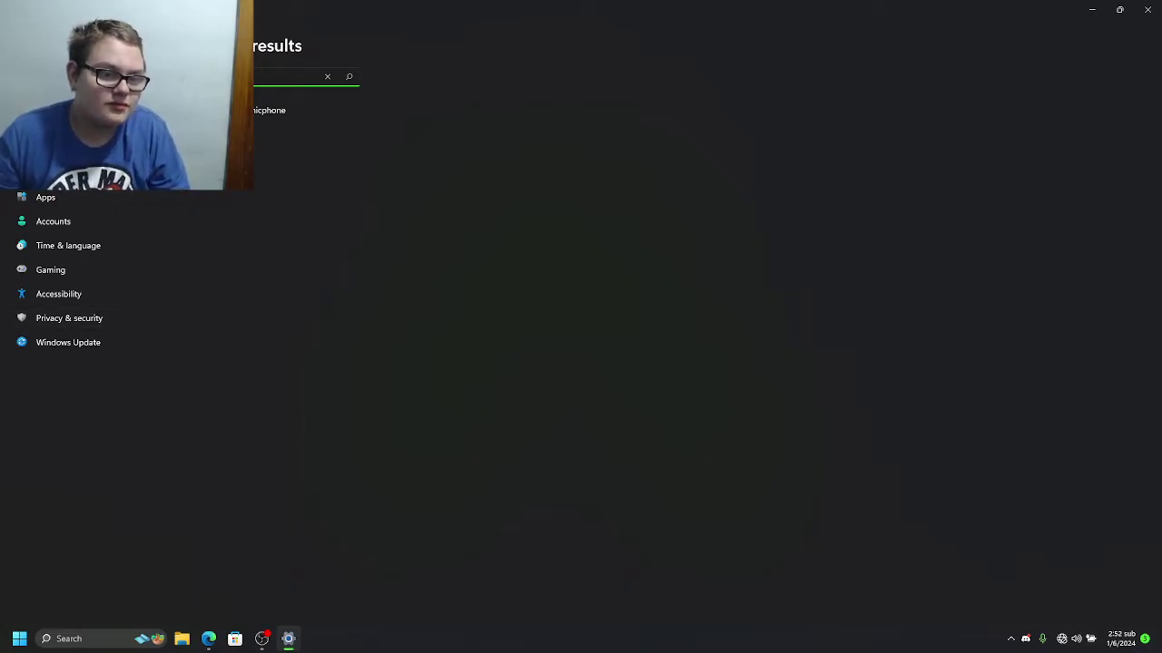
key("Escape")
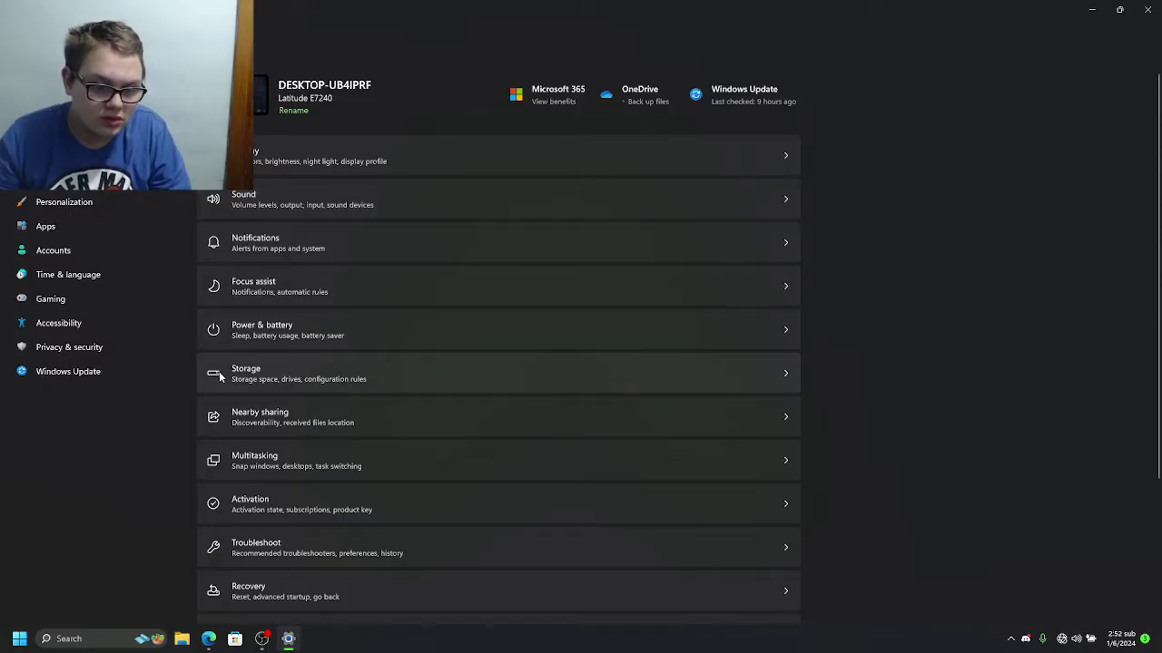
- Open the Sound settings and set the speakers' output volume to 100
left_click(339, 199)
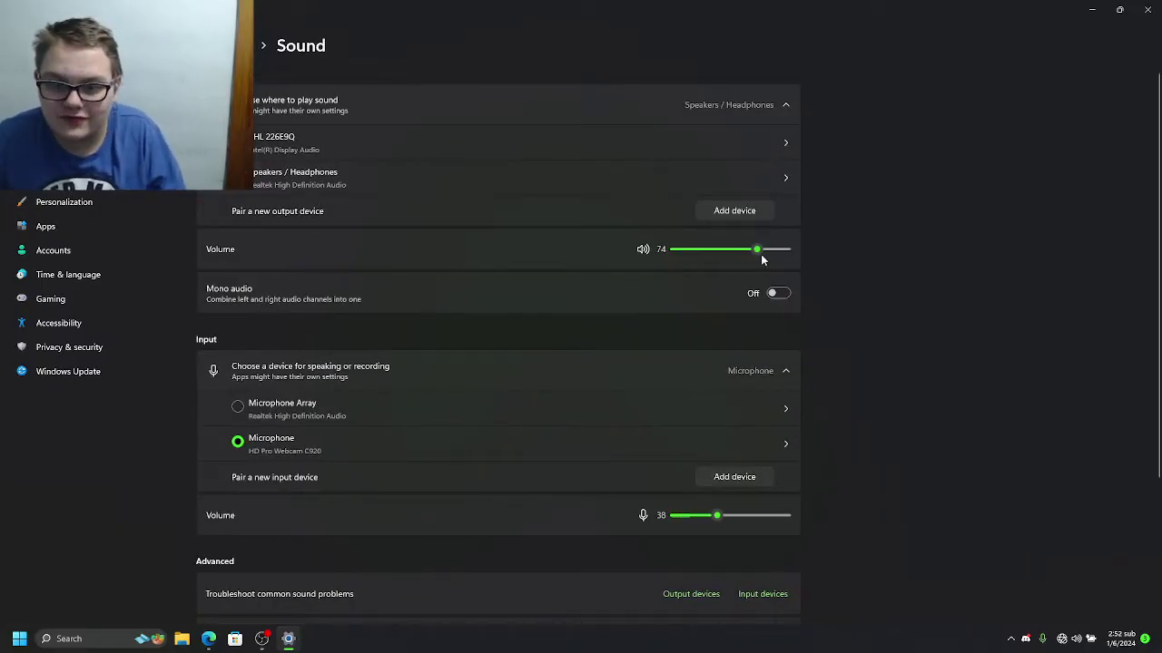
left_click_drag(762, 261, 920, 272)
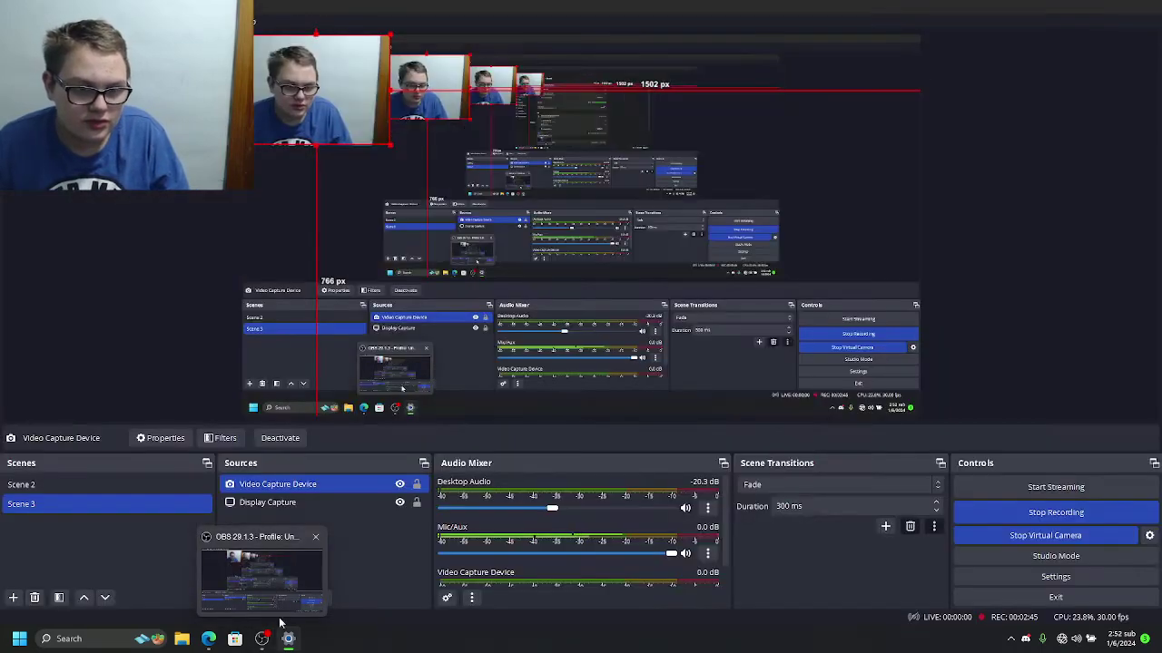
mouse_move(289, 639)
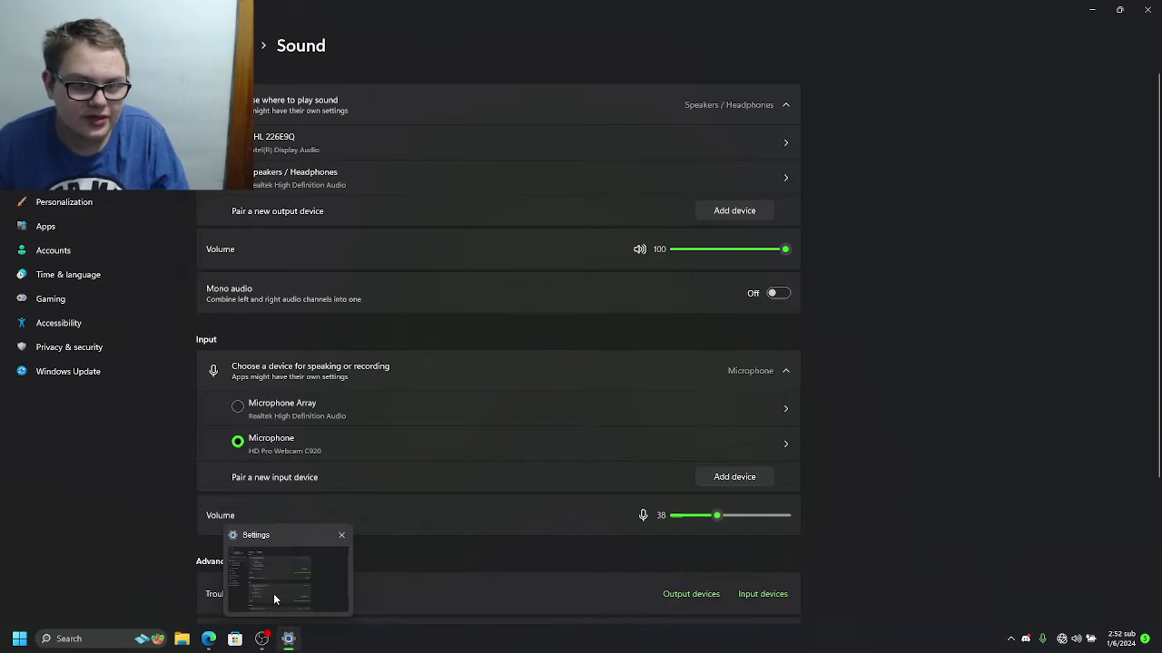
- Switch to the YouTube window in Microsoft Edge and retry loading the page
mouse_move(208, 639)
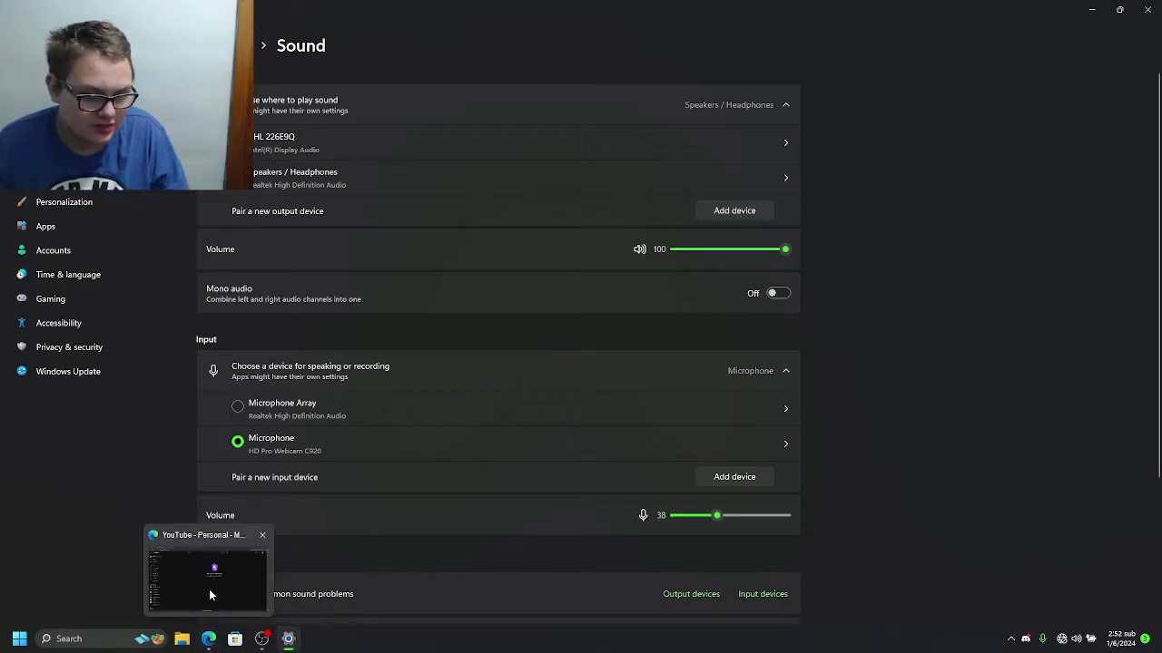
left_click(209, 589)
left_click(641, 315)
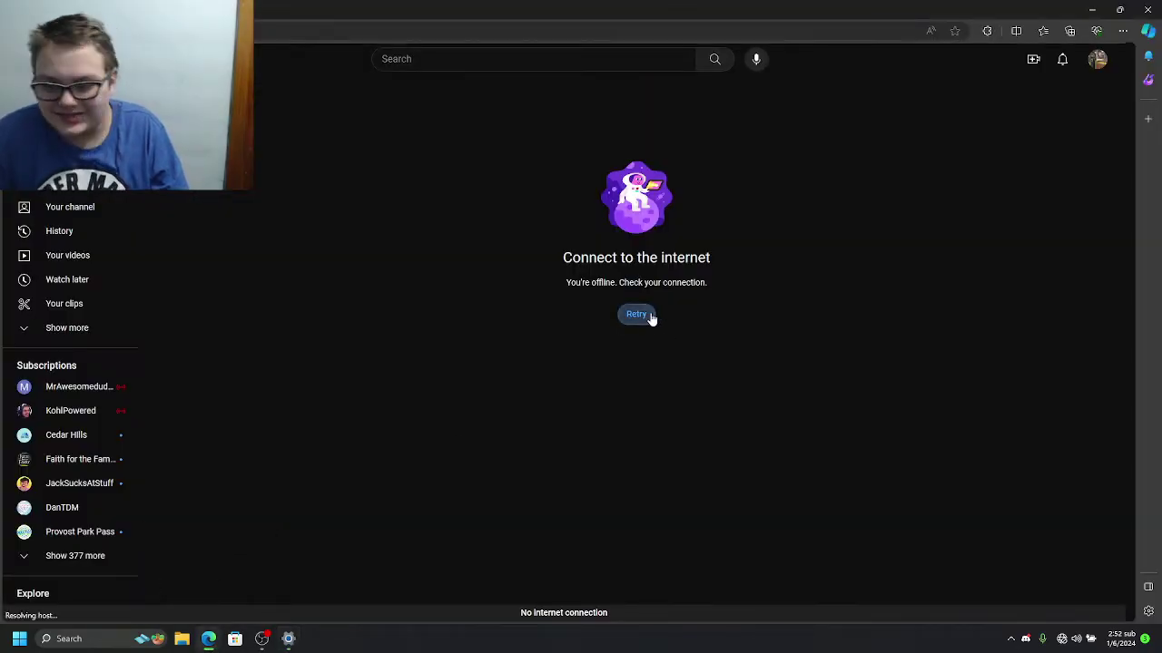
- Close the Microsoft Edge window showing YouTube
left_click(1080, 639)
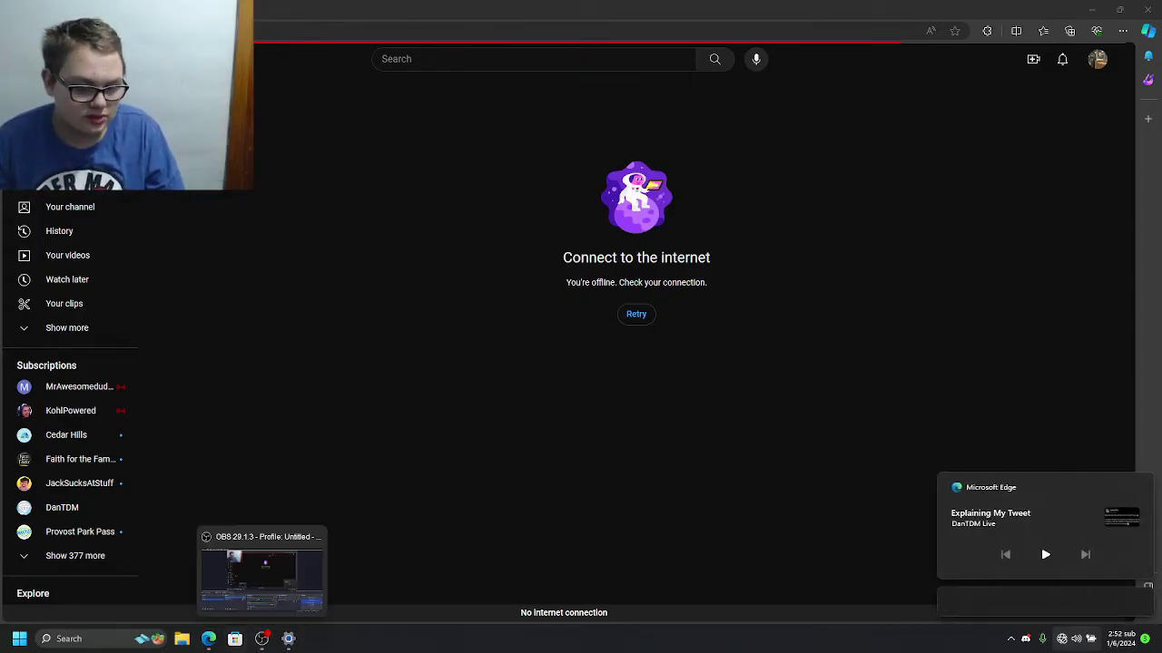
mouse_move(209, 639)
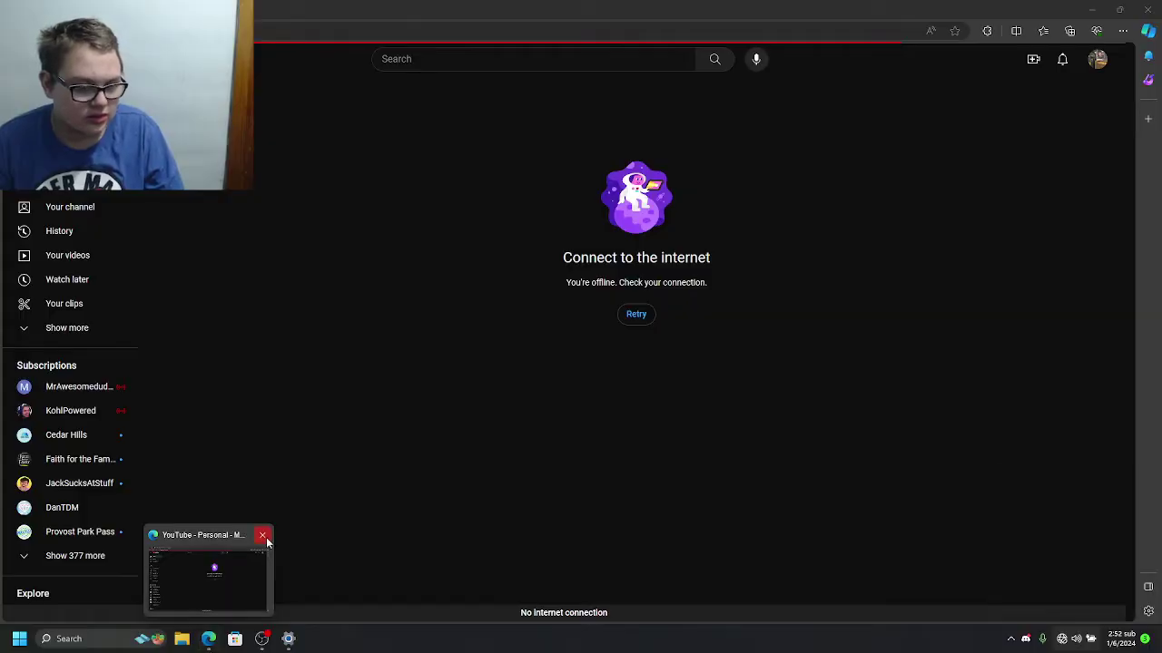
left_click(263, 536)
- Search Windows for "google"
key("super")
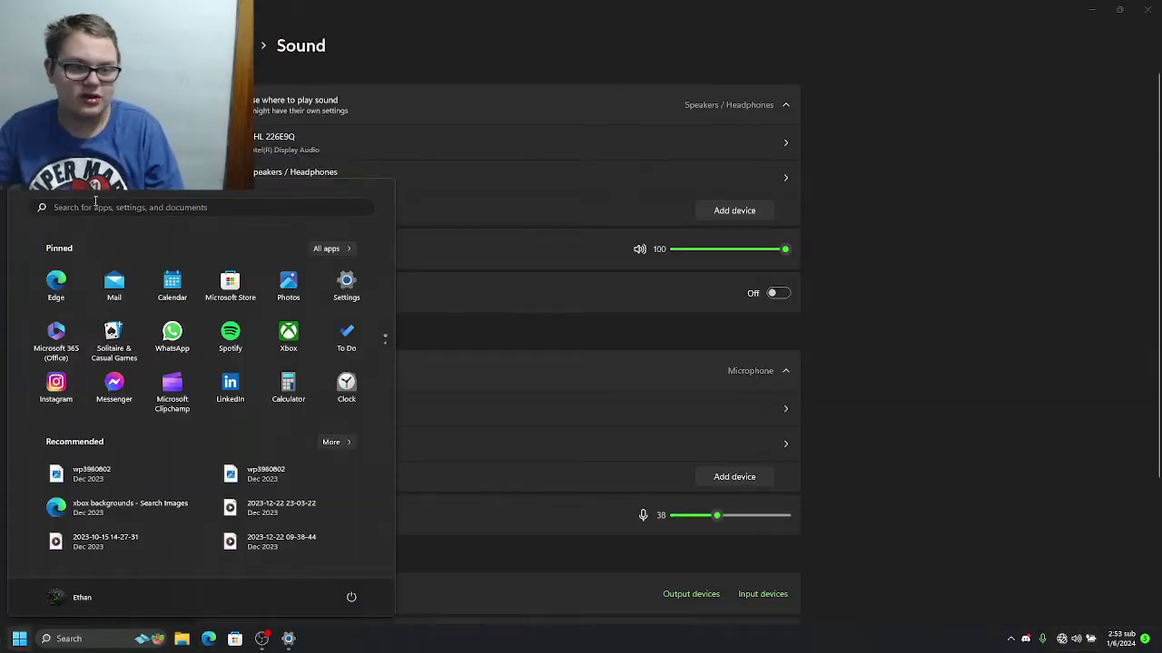
left_click(94, 203)
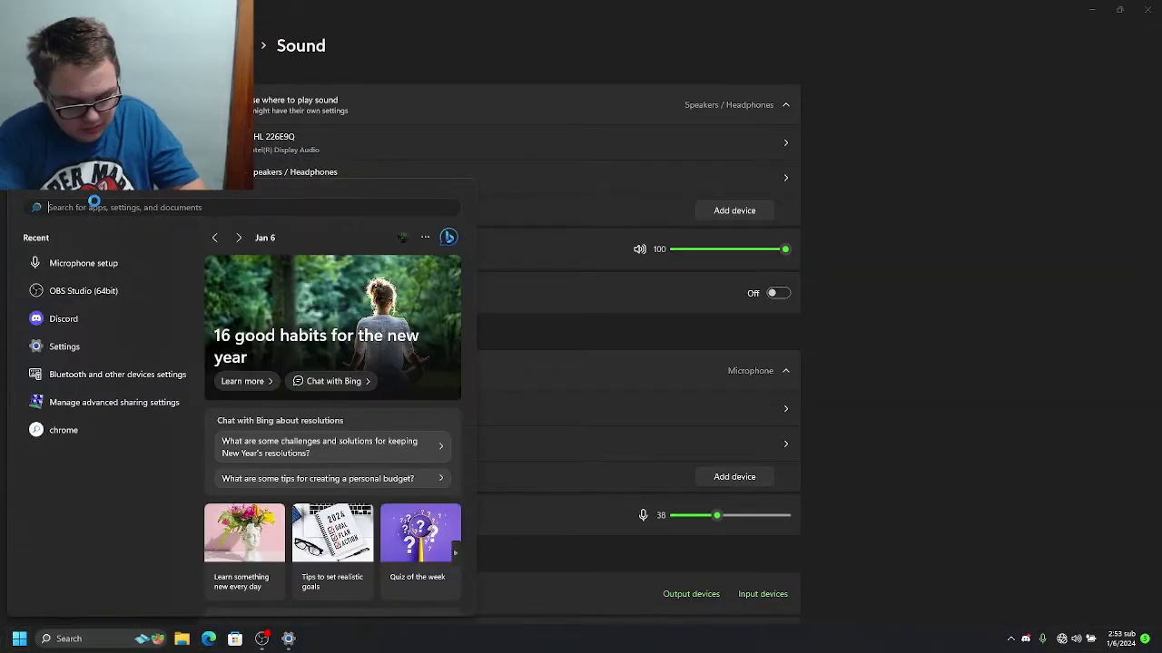
type("google")
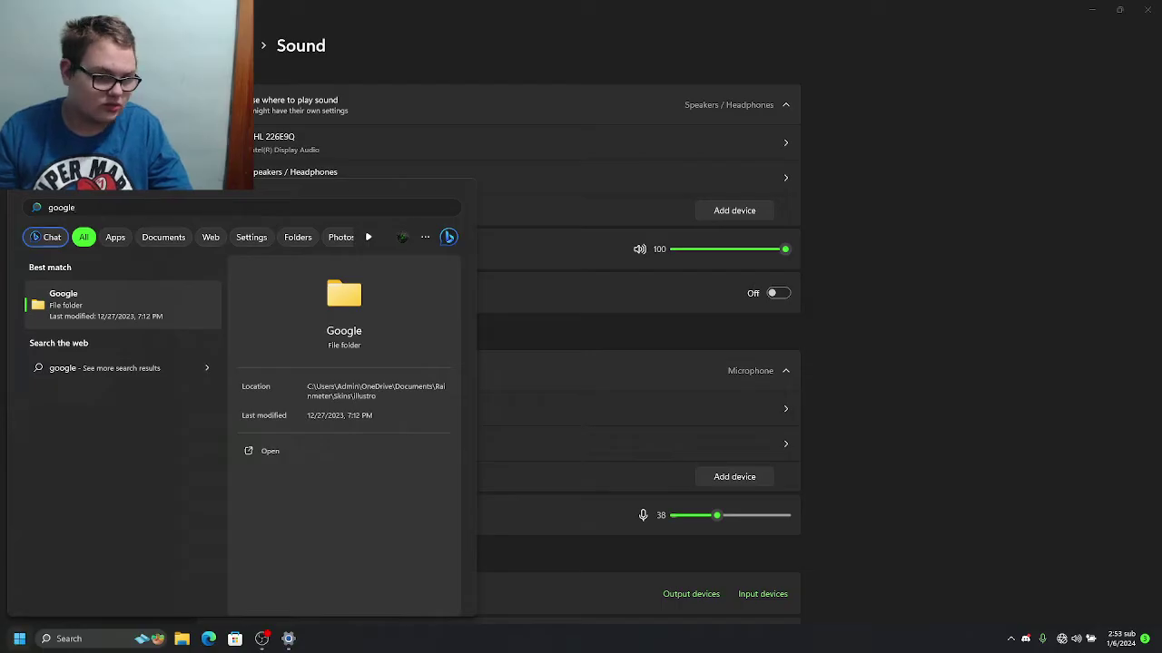
- Leave the search results and open the Microsoft Store
left_click(19, 639)
left_click(19, 639)
left_click(19, 639)
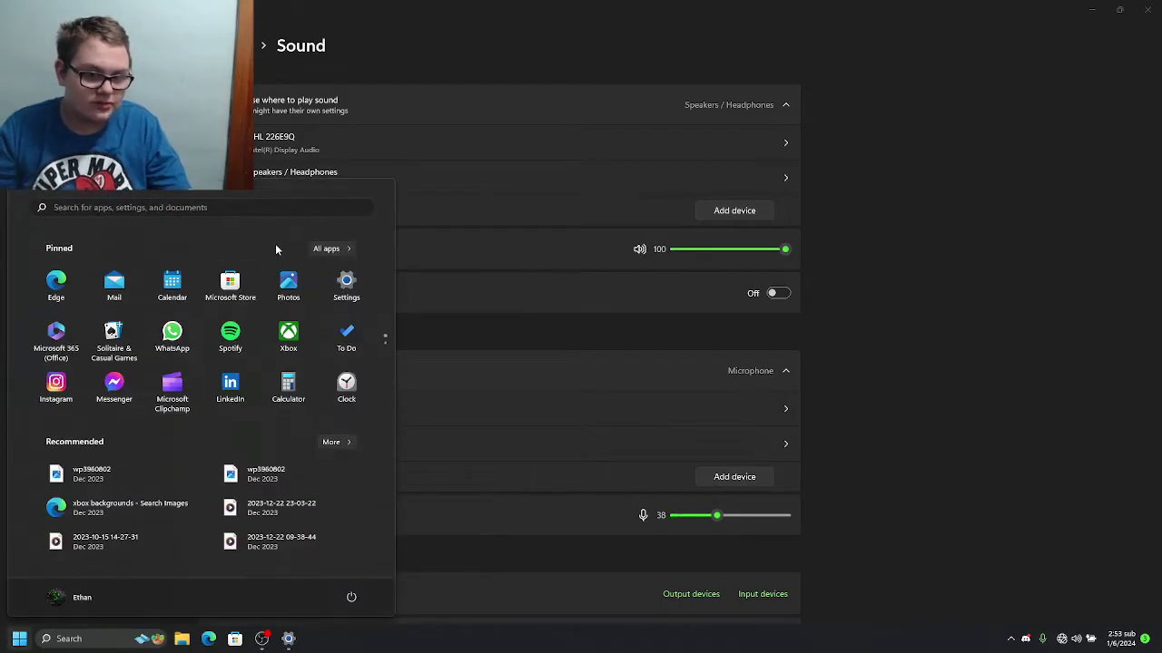
left_click(243, 283)
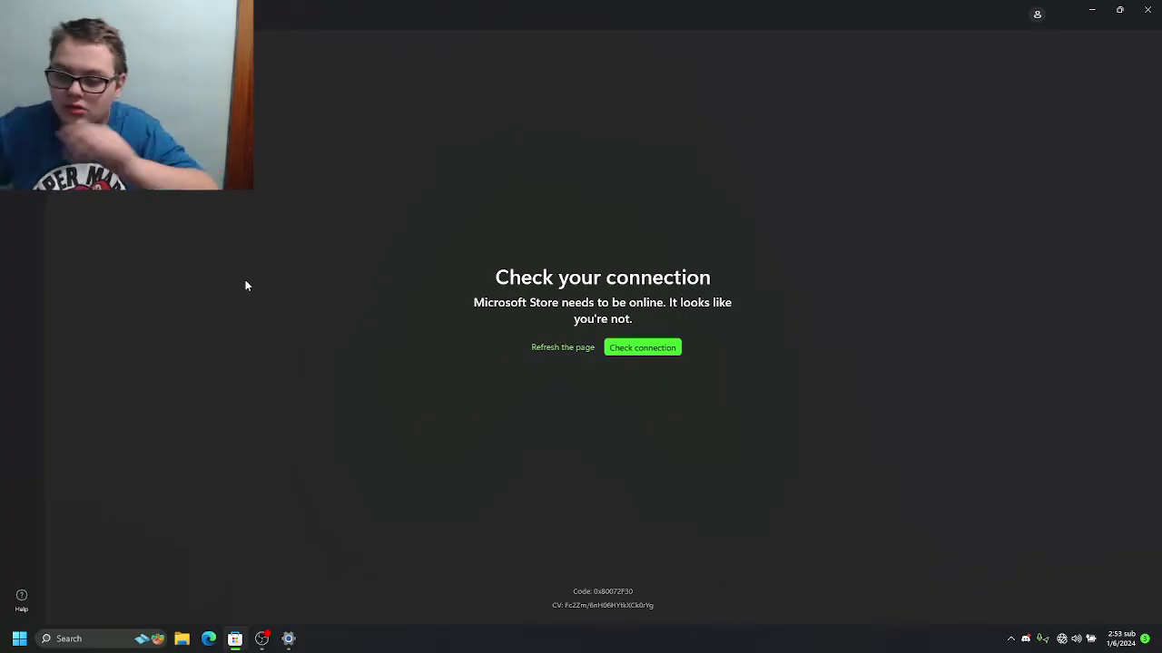
left_click(1075, 639)
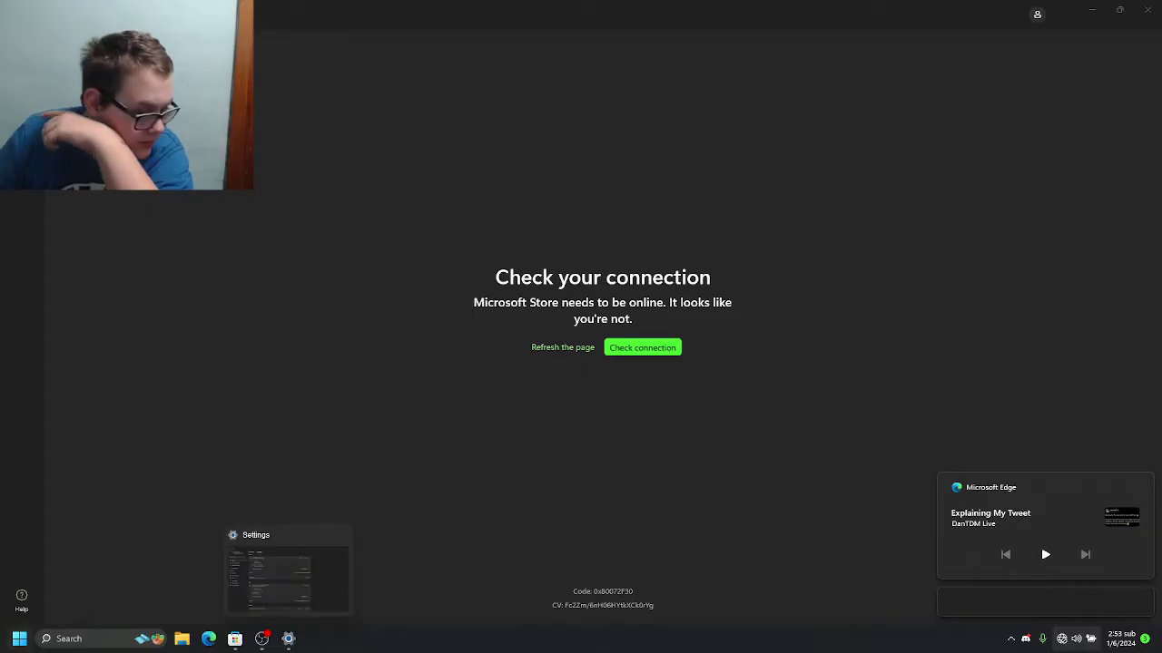
- Search Windows for "iner" to look for internet settings, then leave the search results
left_click(19, 639)
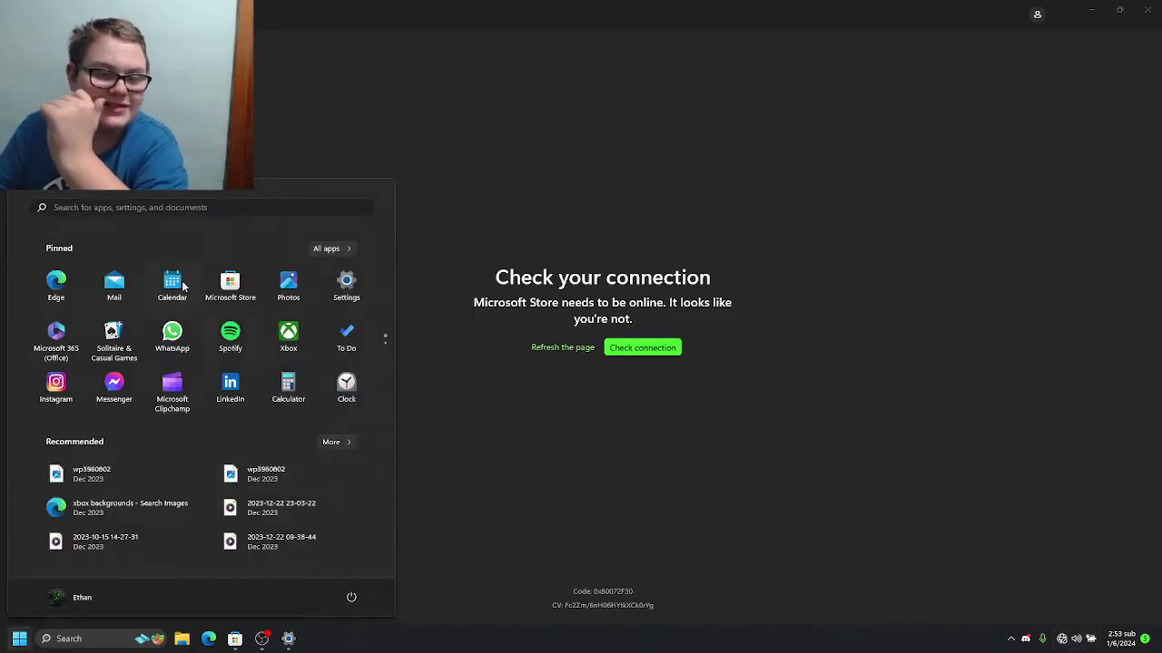
left_click(251, 205)
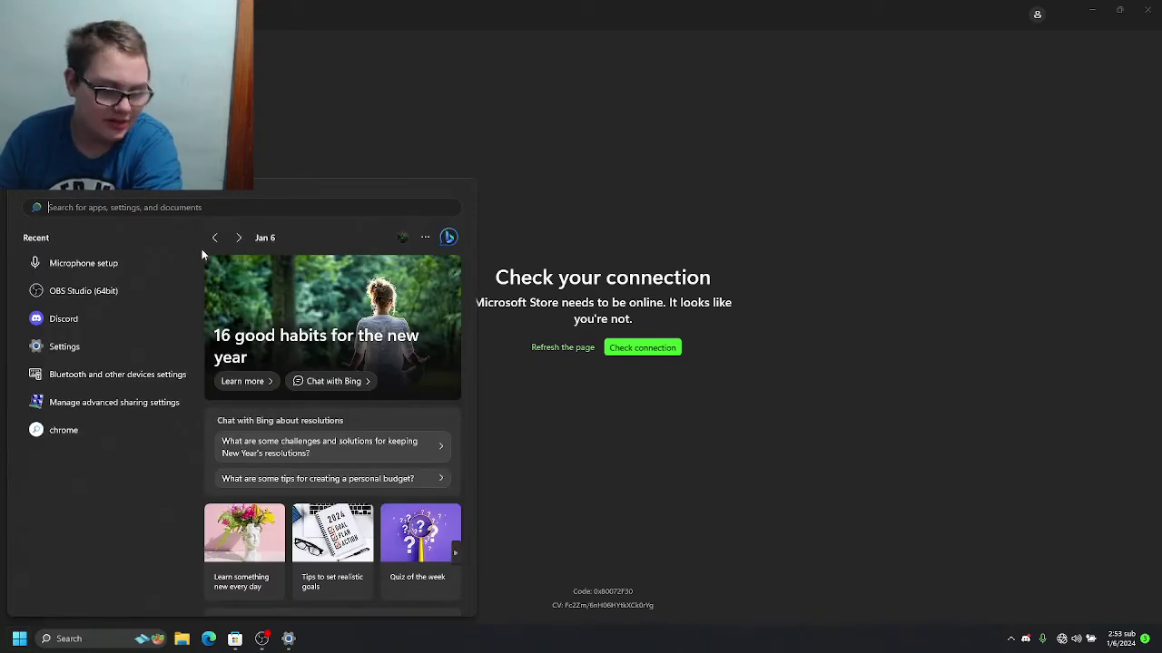
type("i")
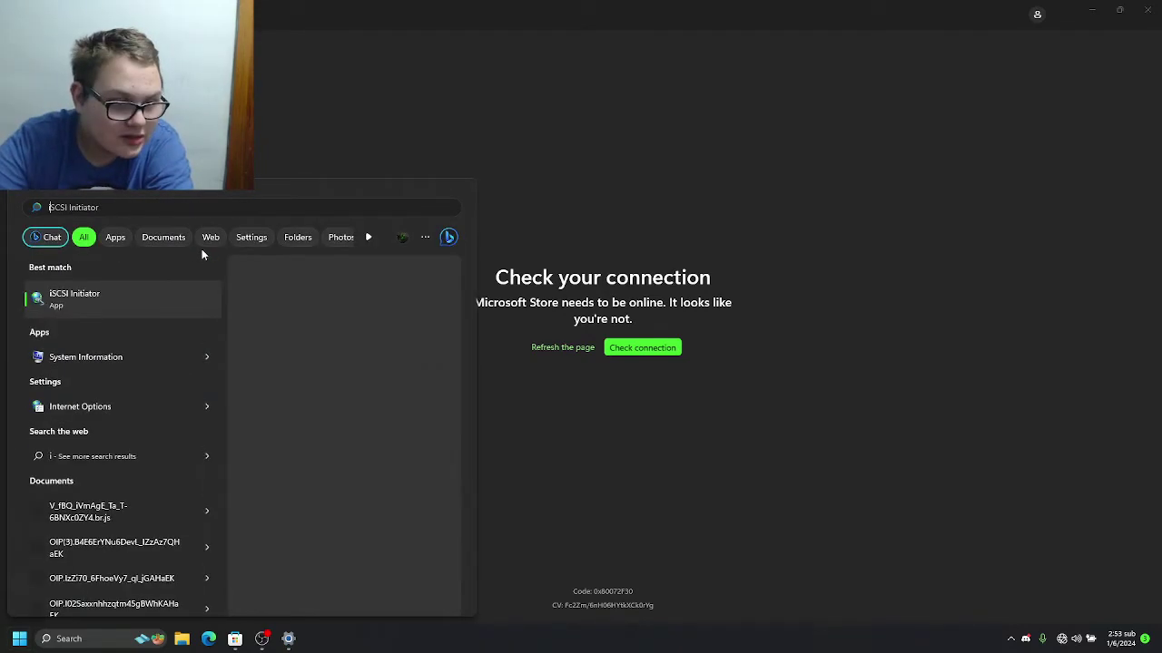
type("n")
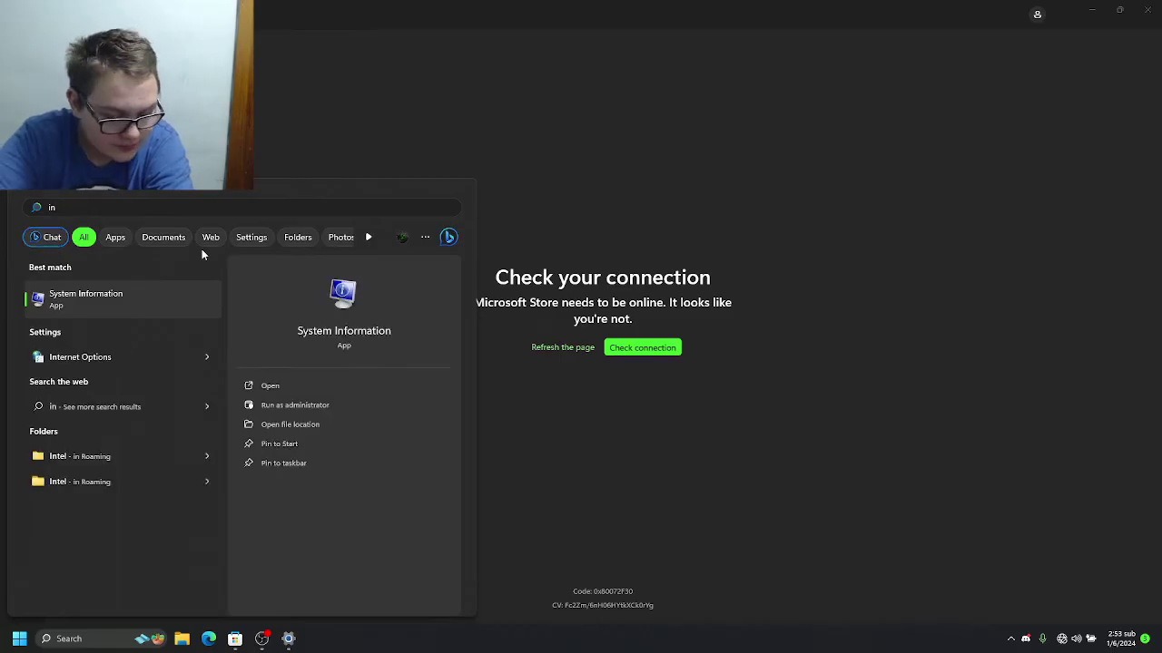
type("er")
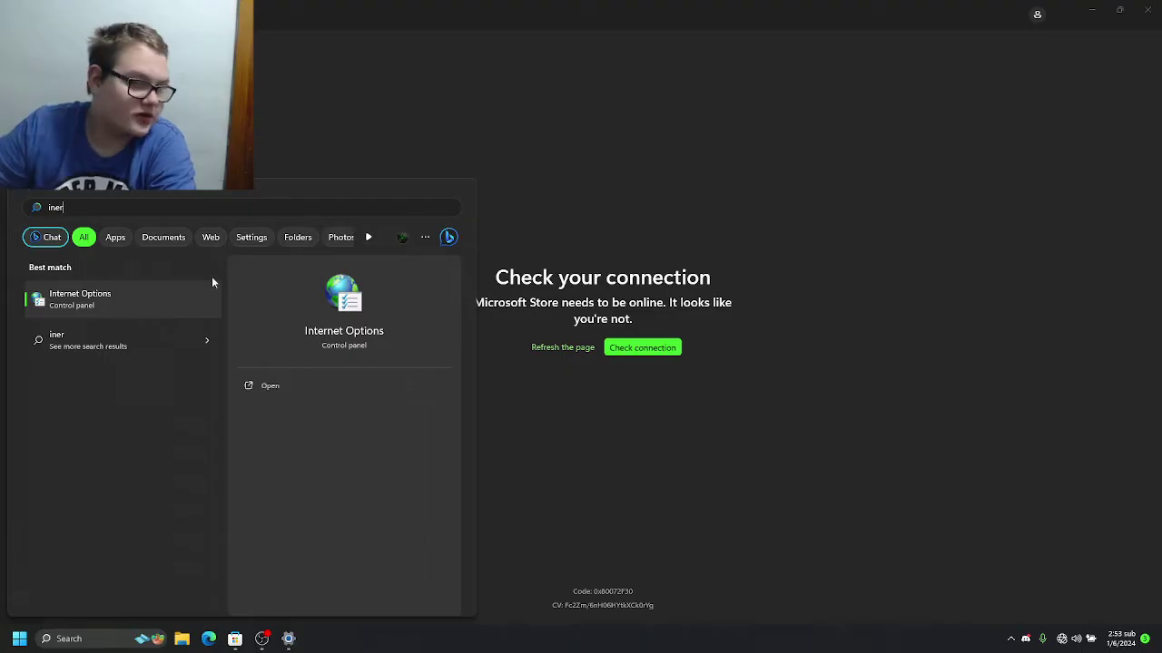
left_click(19, 639)
left_click(19, 639)
left_click(19, 639)
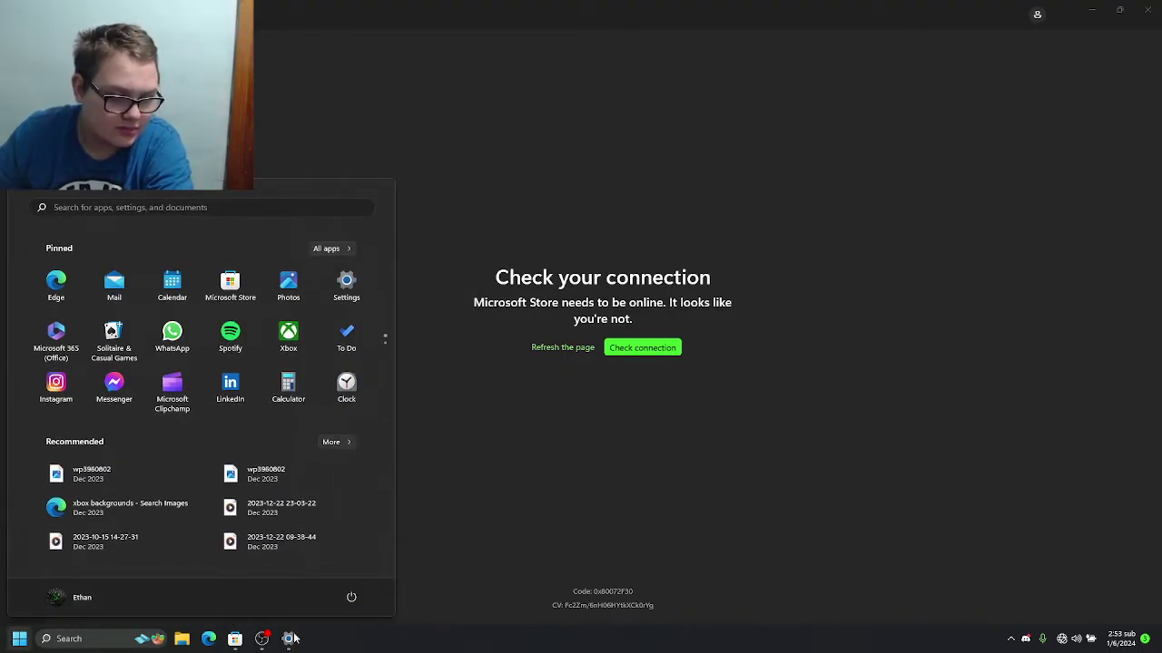
- Switch to the Settings window and go back from the Sound page to the System page
left_click(285, 641)
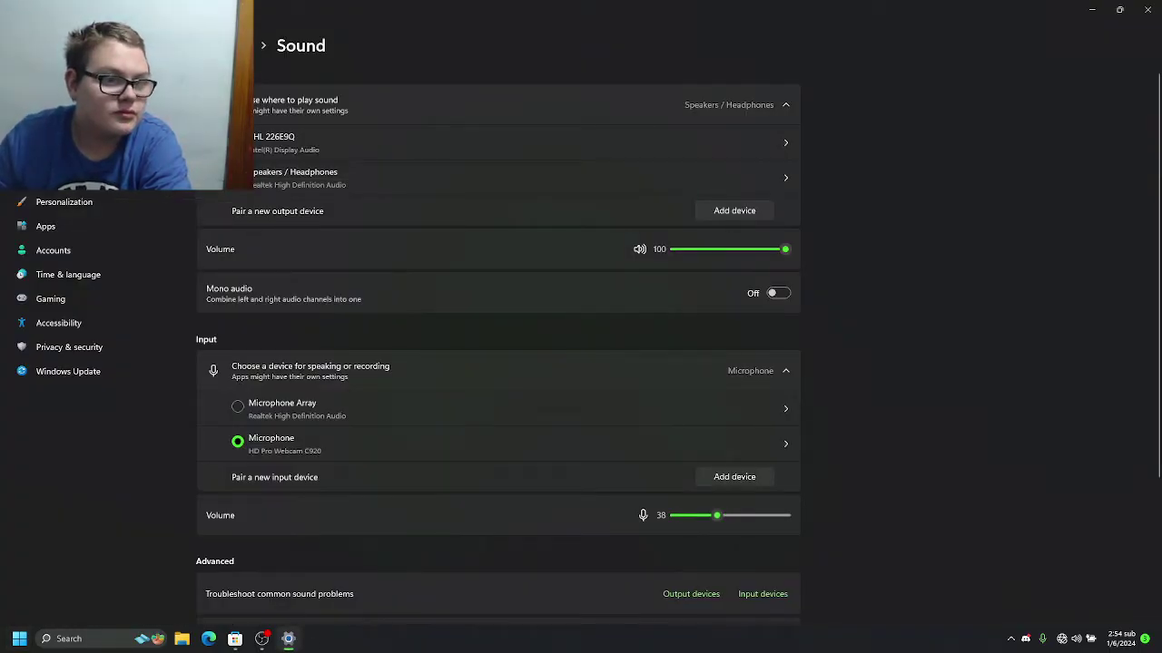
left_click(232, 45)
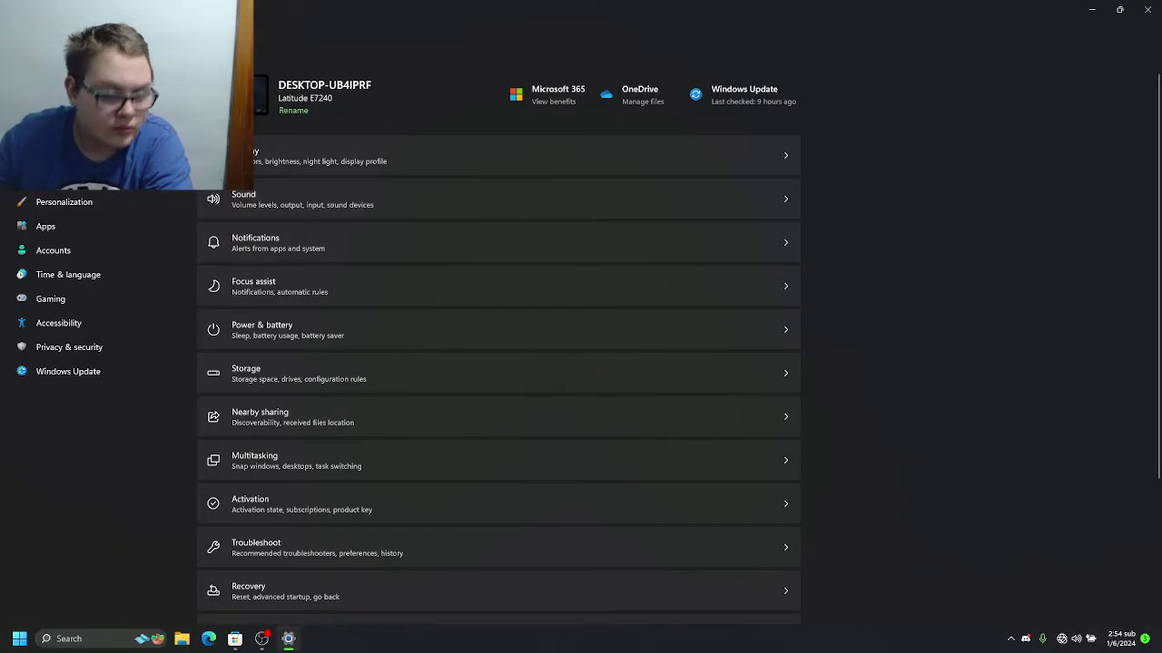
type("search")
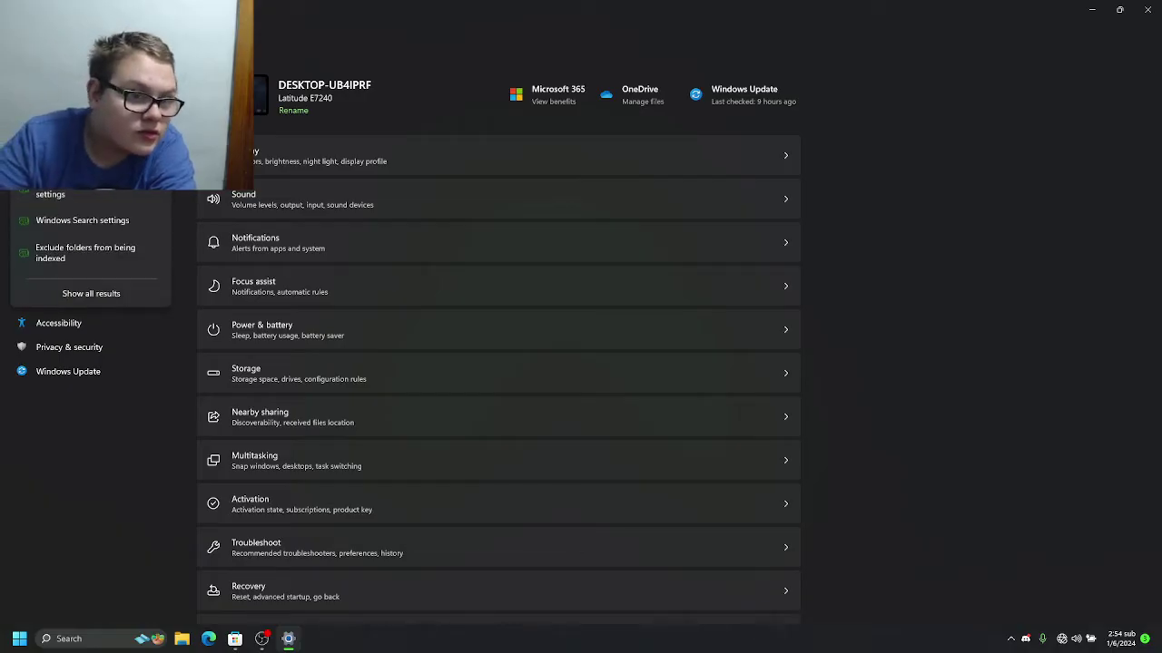
key("Escape")
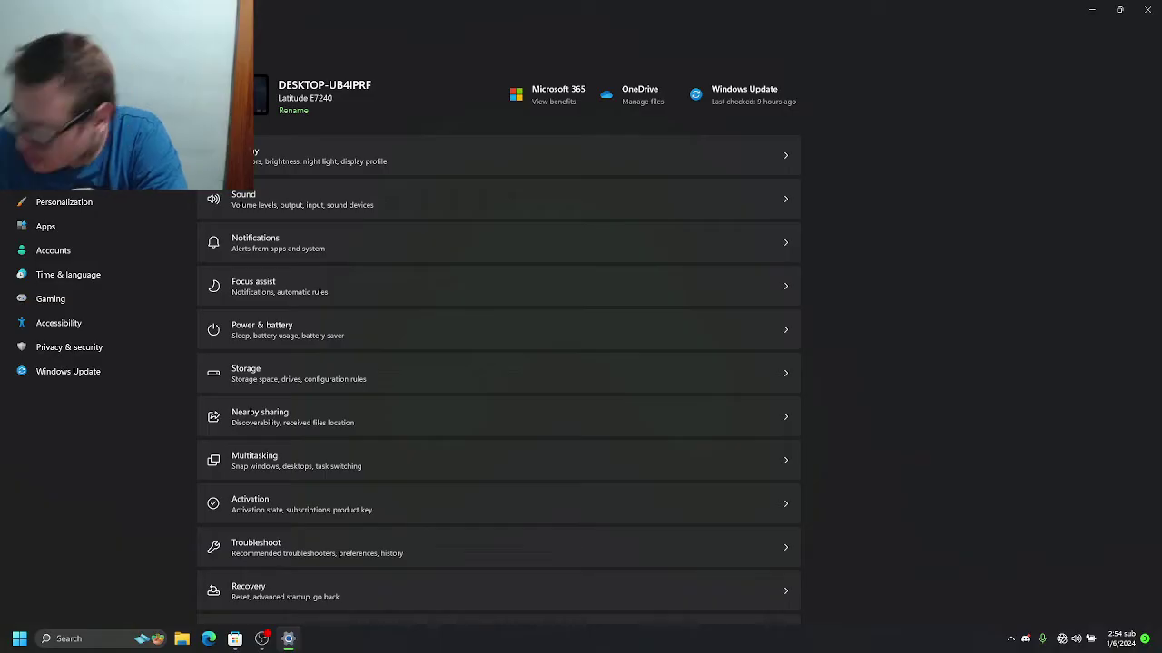
key("Escape")
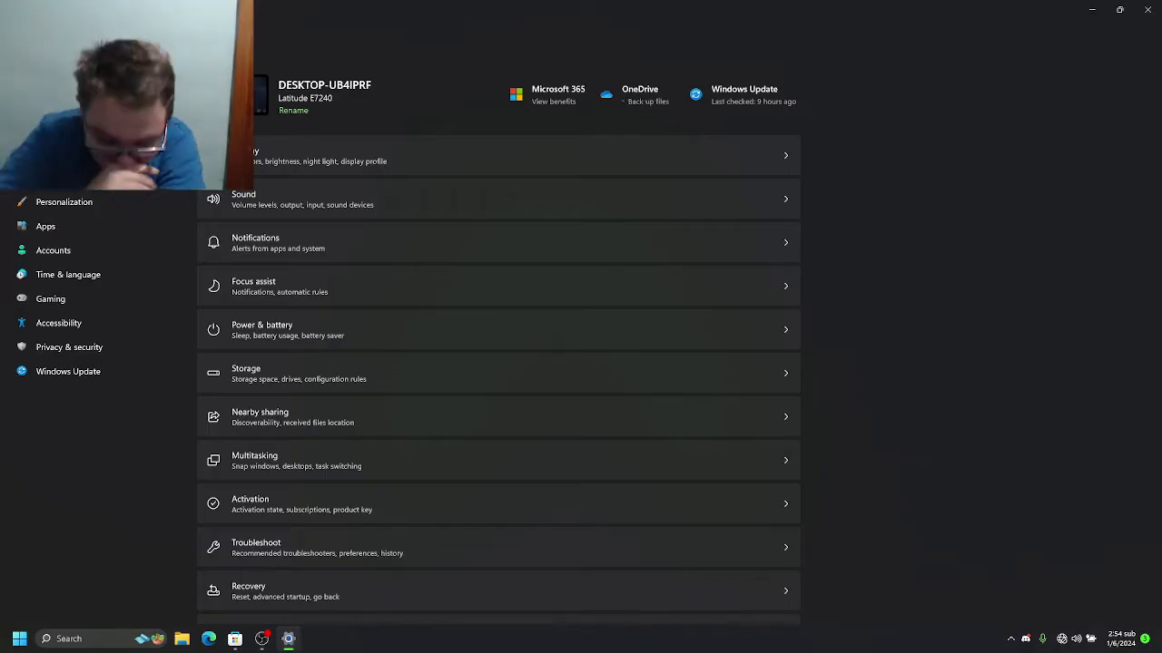
- Find the Wi-Fi settings page with a settings search and open the properties of the connected network
type("narratorvpn")
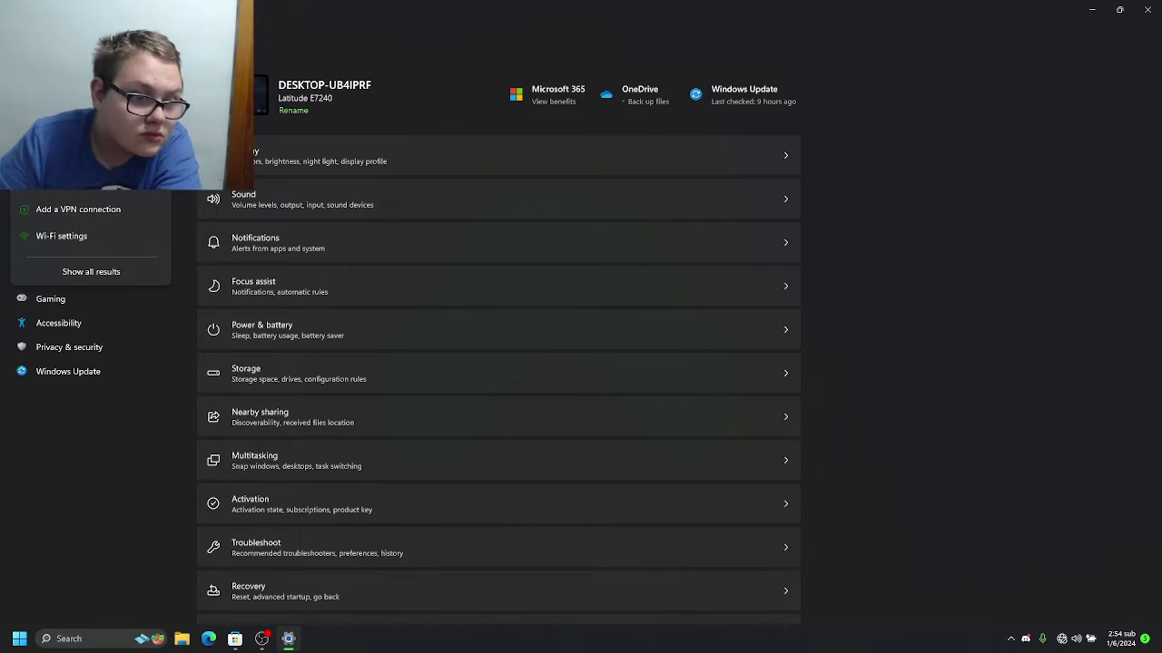
left_click(54, 235)
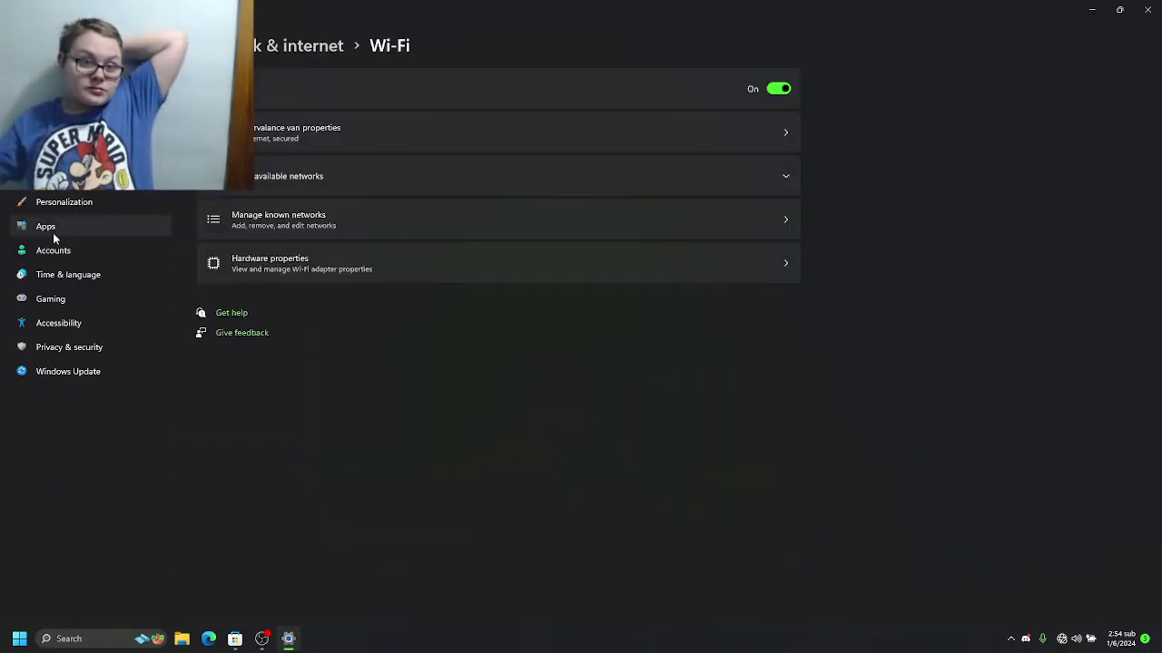
left_click(509, 144)
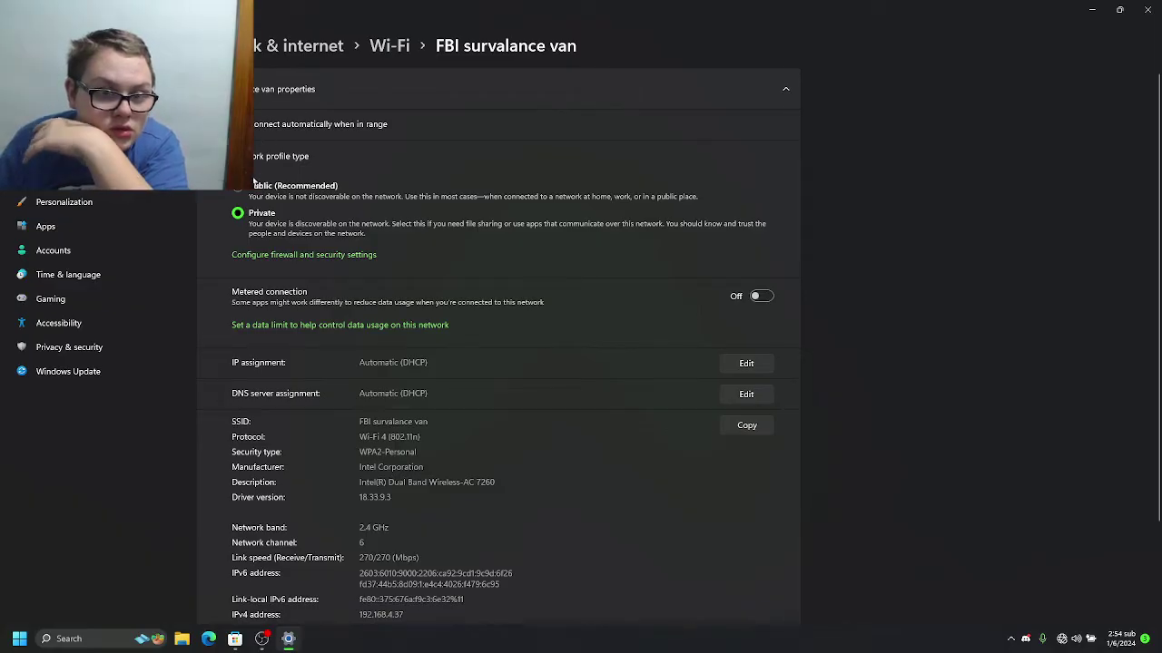
- Try the Public network profile type for the connected Wi-Fi network and set it back to Private
left_click(235, 186)
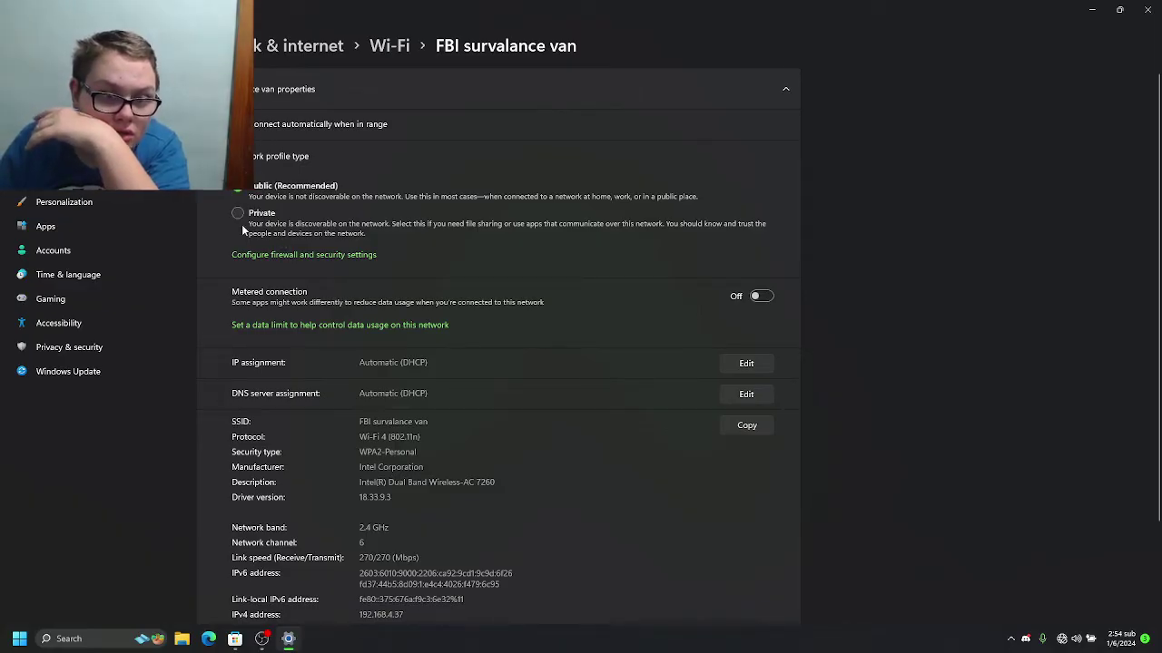
left_click(242, 227)
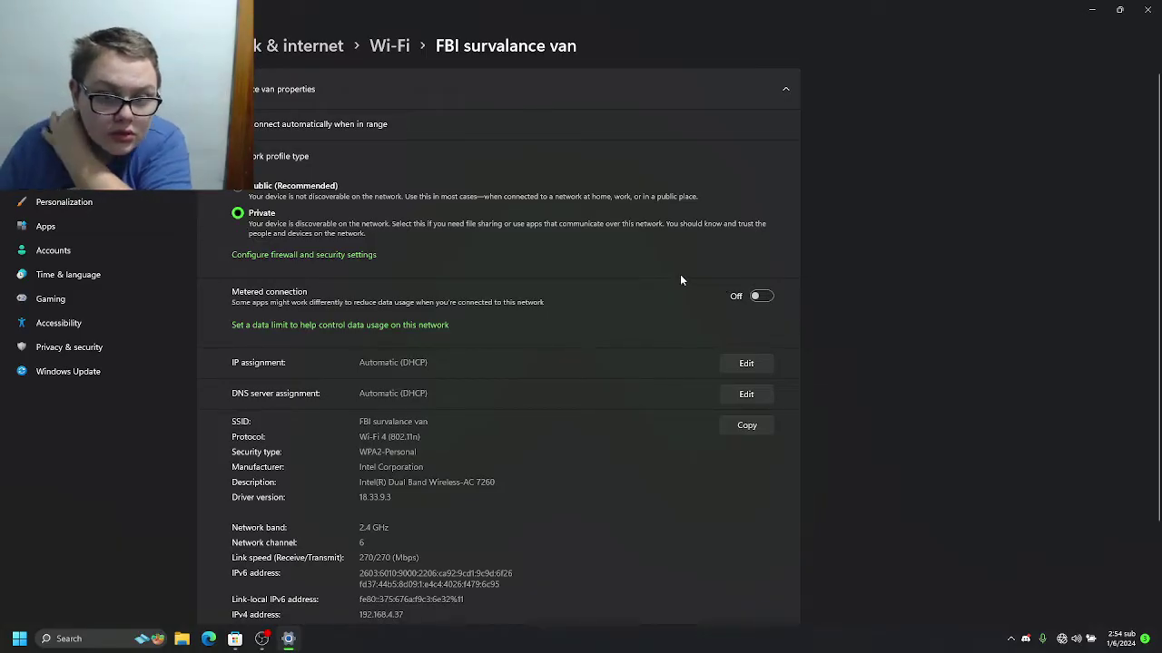
left_click(241, 189)
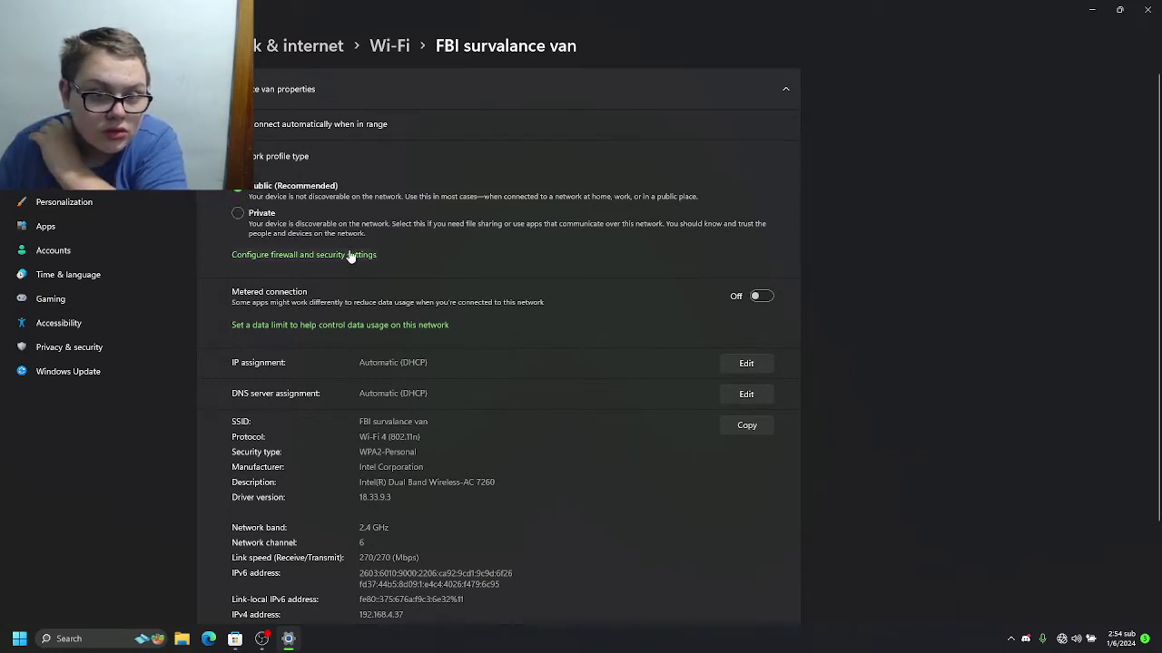
left_click(259, 229)
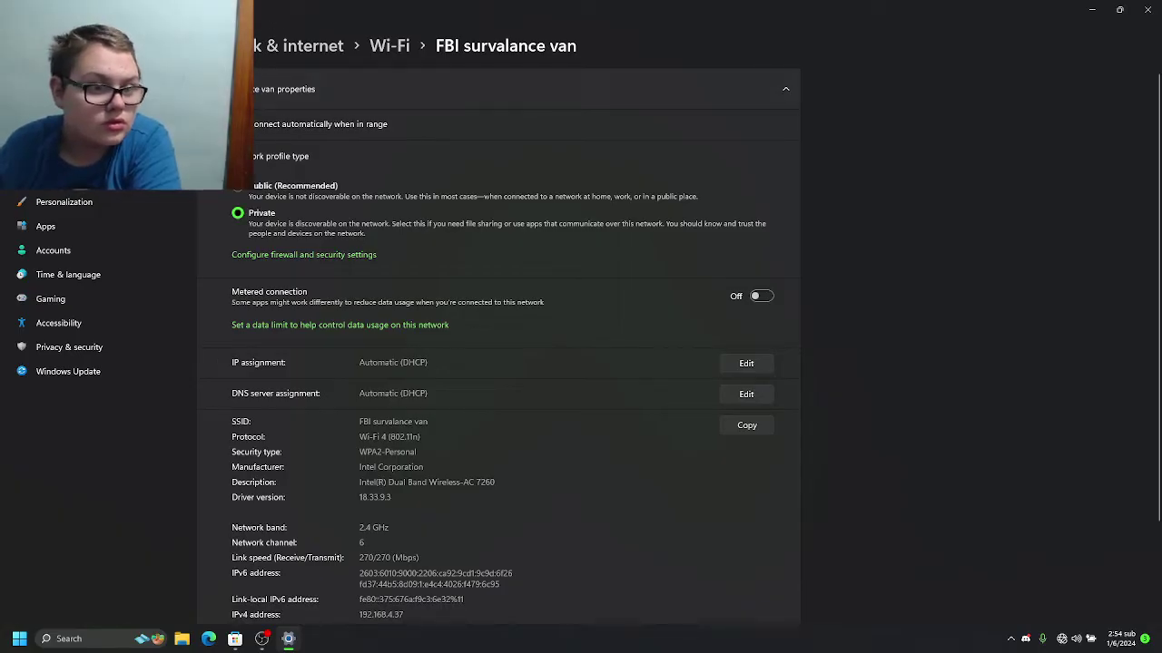
- Go to Network & internet, start the Network Adapter troubleshooter and cancel it
left_click(300, 46)
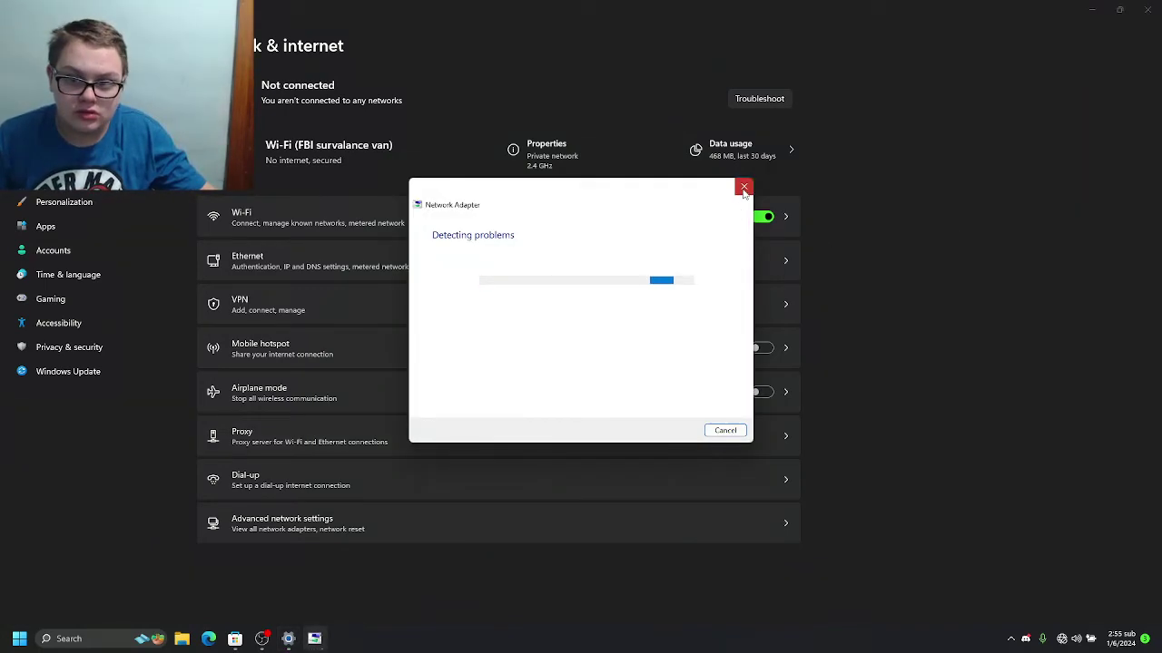
left_click(743, 188)
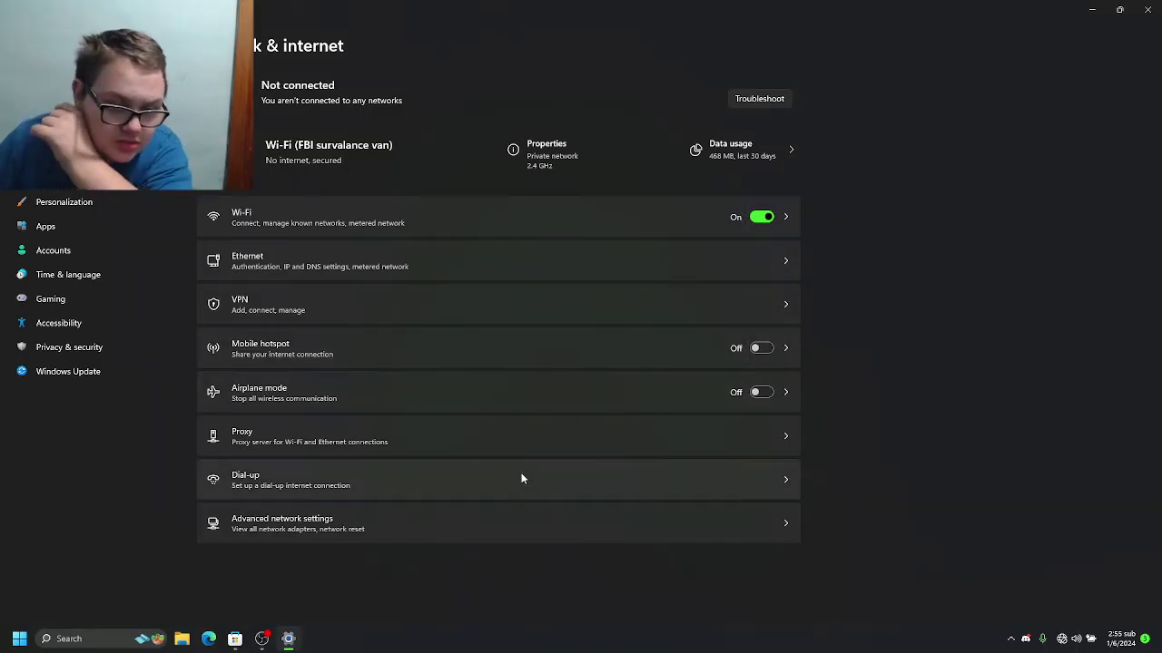
- Open the Wi-Fi settings page, turn Wi-Fi off and turn it back on
left_click(337, 225)
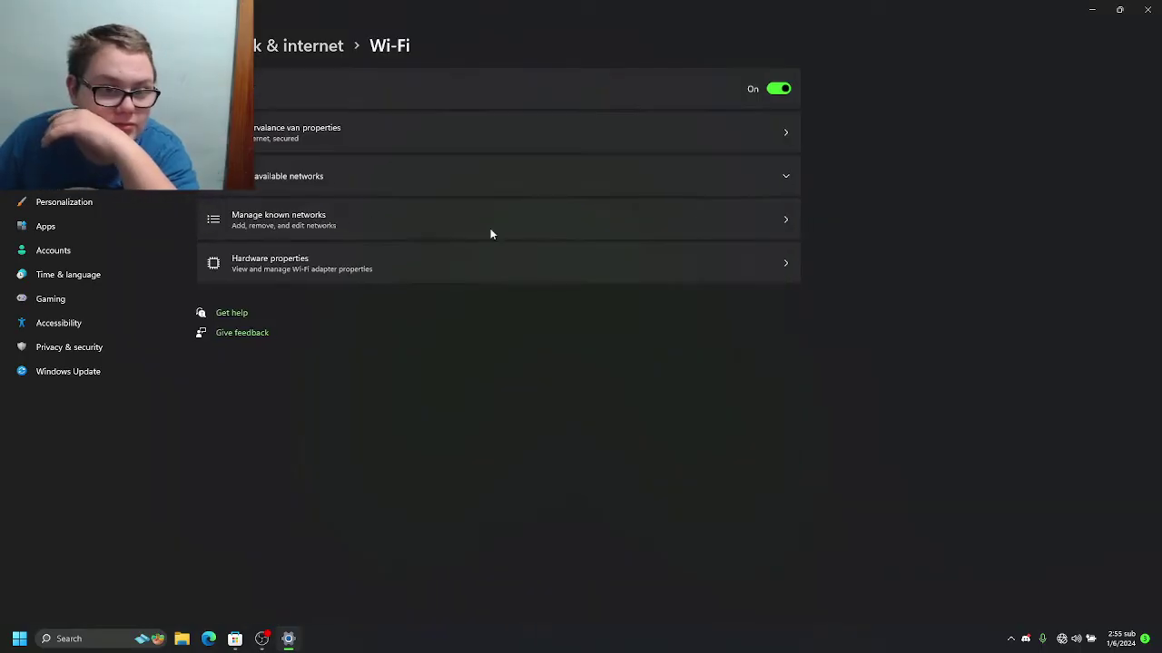
left_click(778, 89)
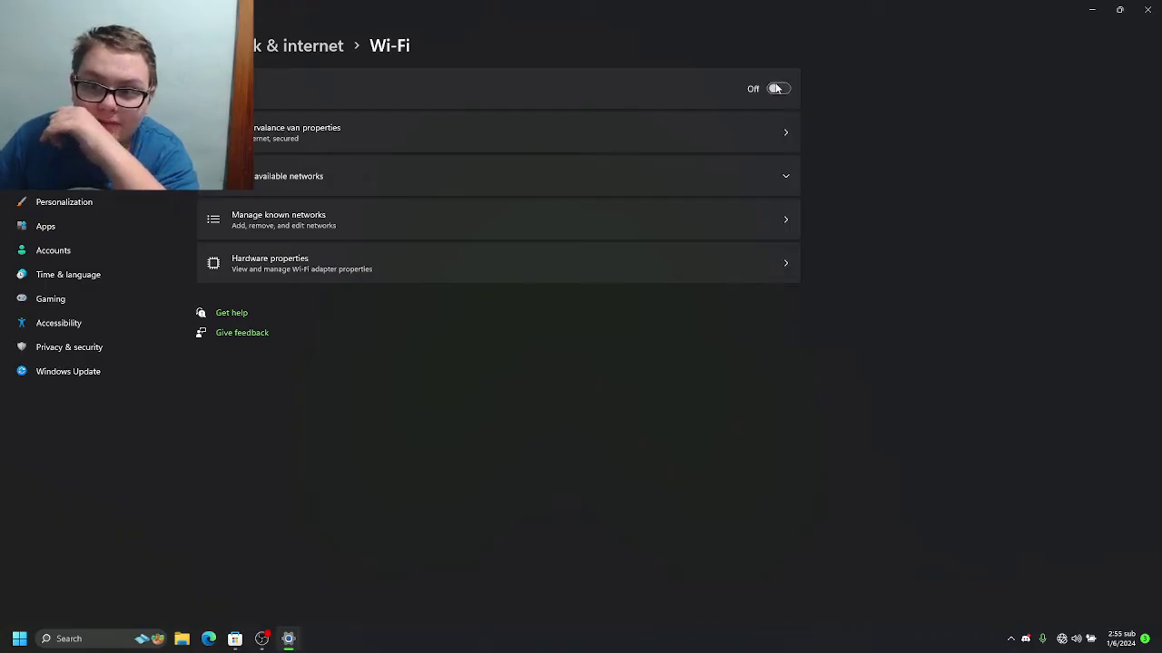
left_click(777, 89)
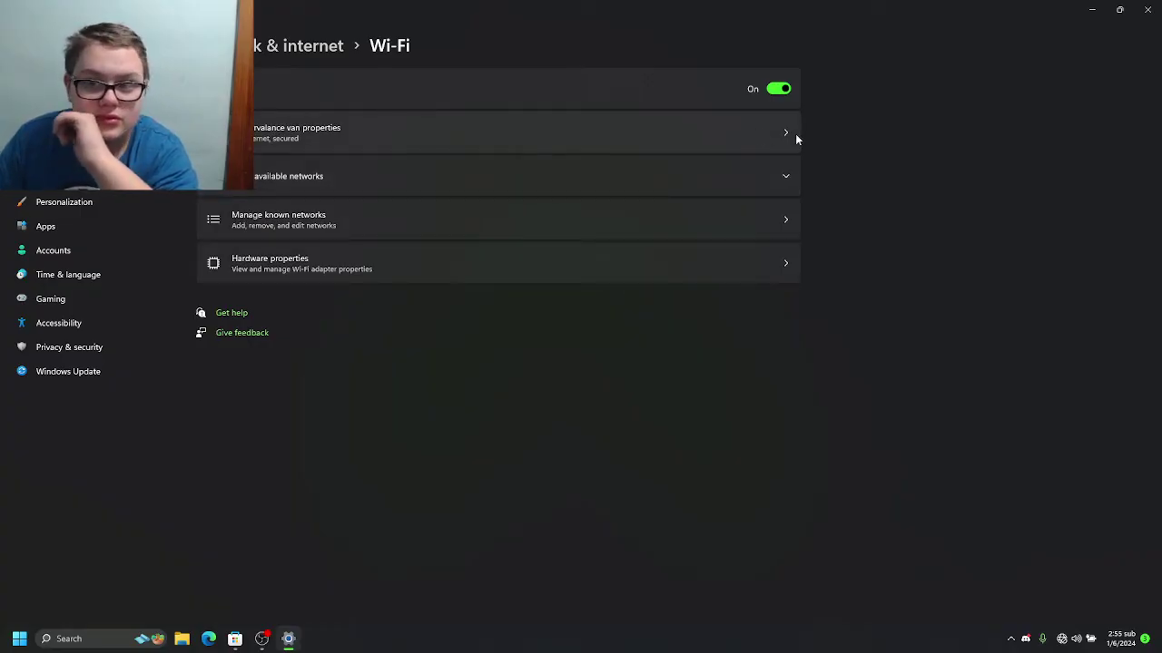
- Check the properties of the connected Wi-Fi network and close Settings
left_click(786, 133)
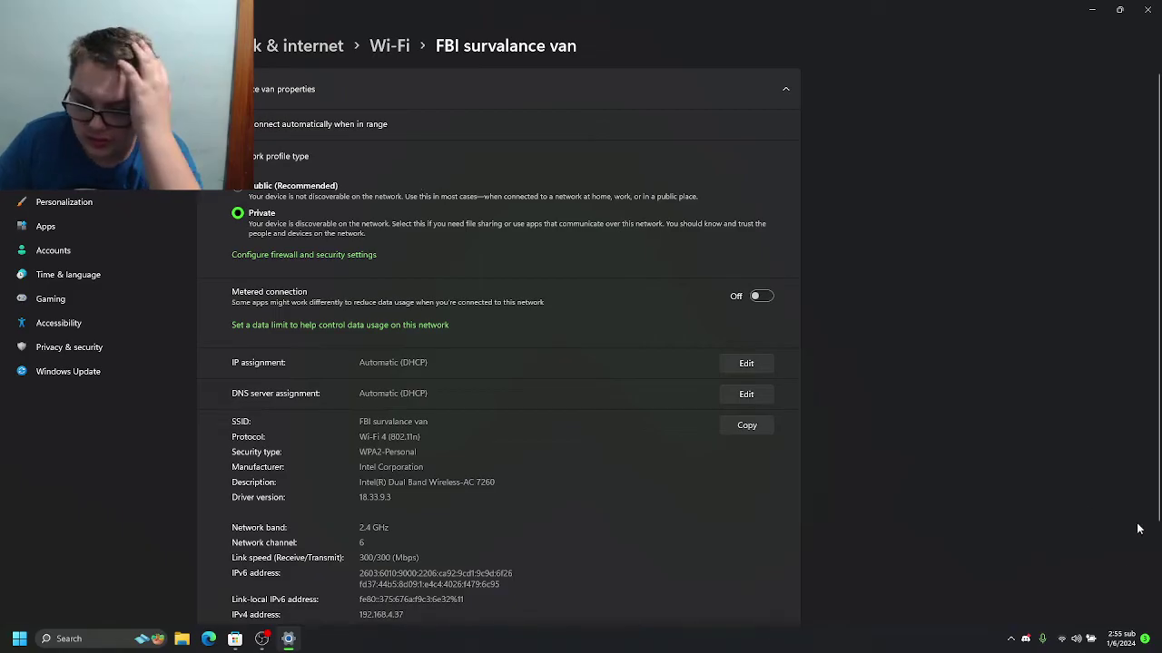
left_click(1147, 10)
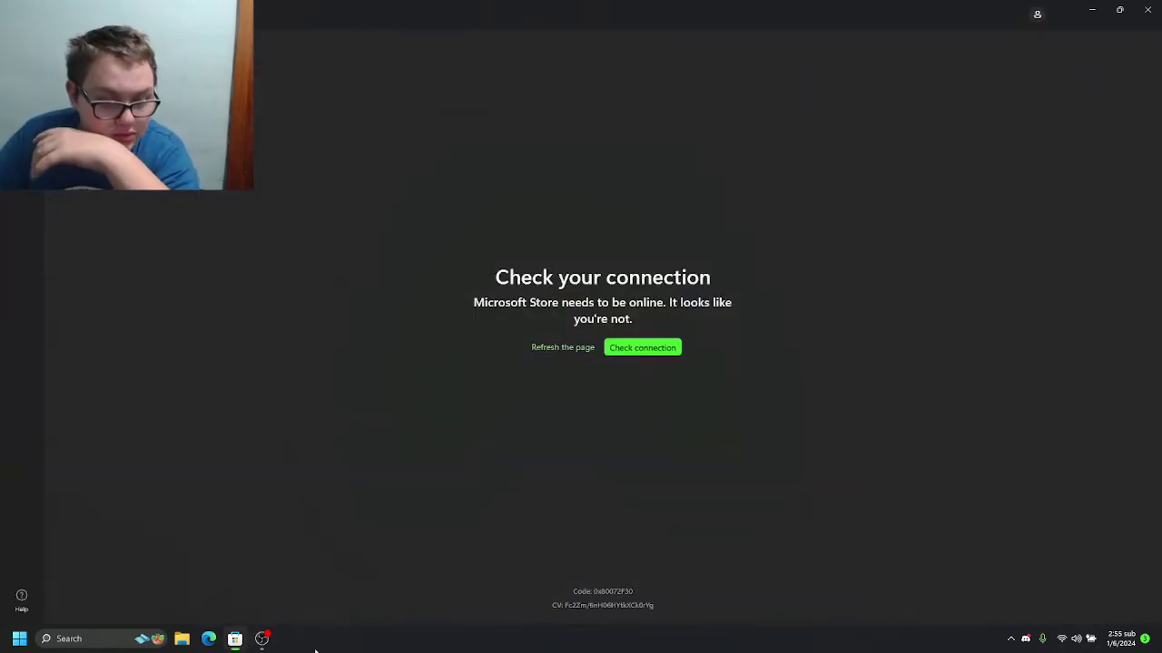
- Refresh the Microsoft Store page and search the store for "google chrome"
left_click(566, 348)
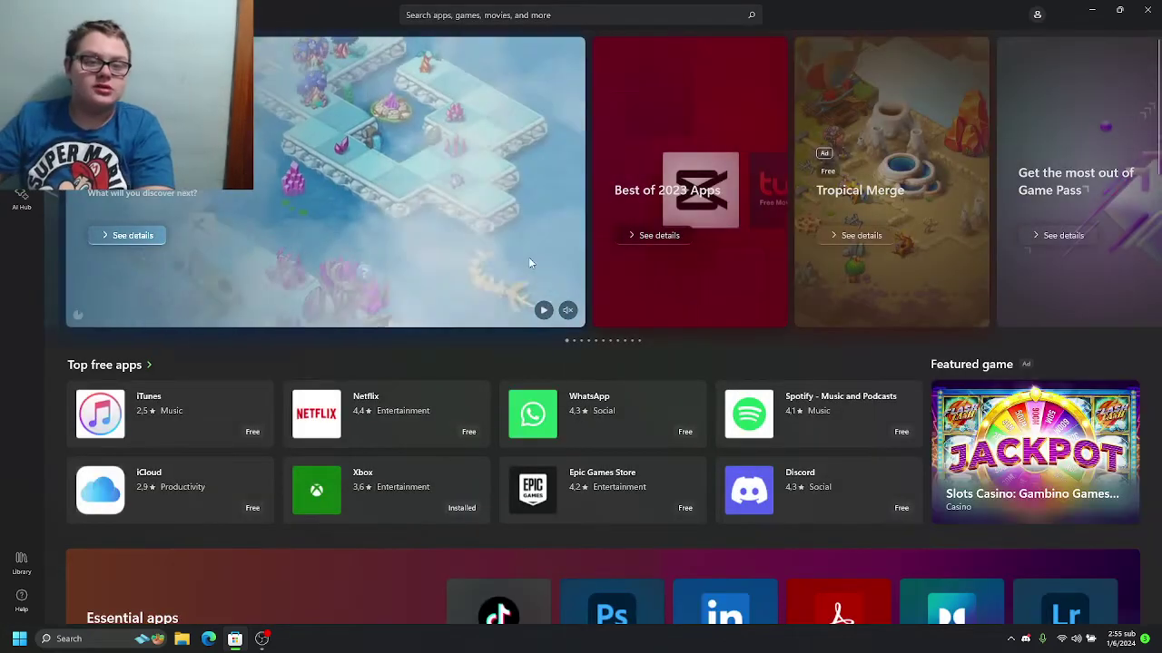
left_click(433, 14)
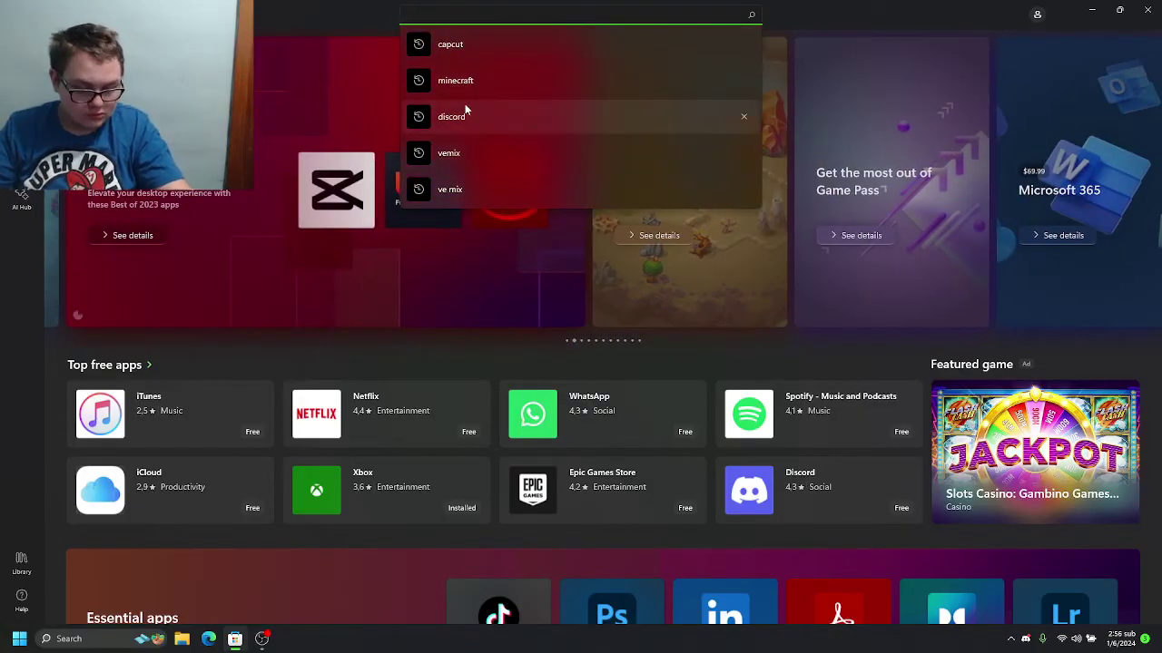
type("goo")
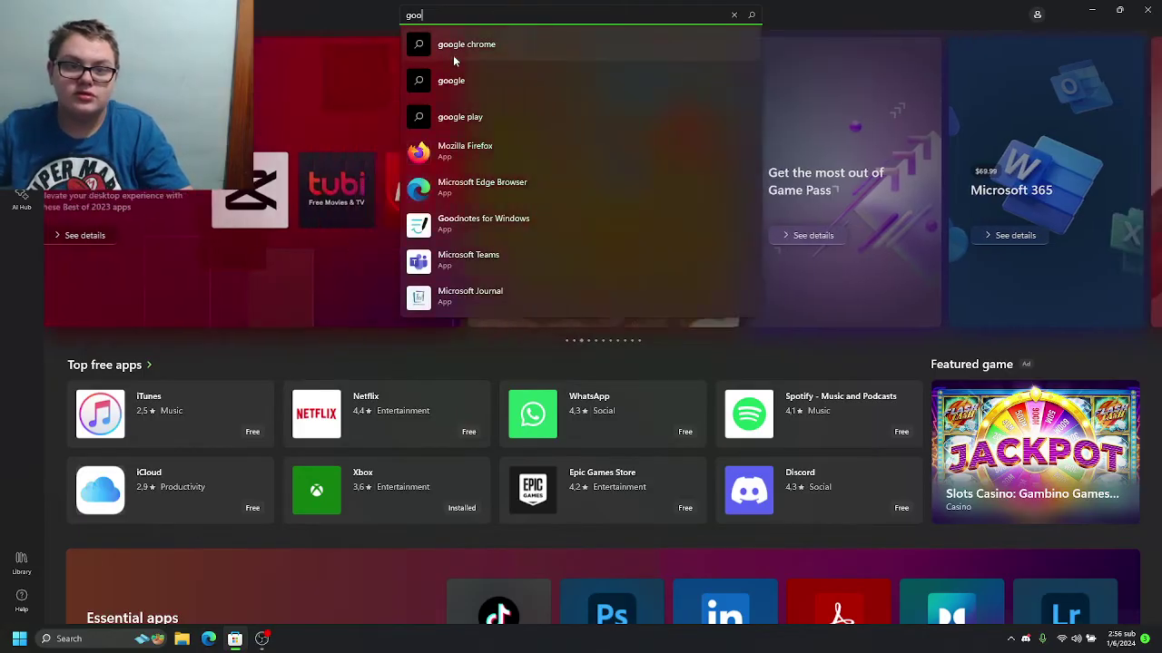
key("Escape")
left_click(444, 18)
key("Down")
key("Return")
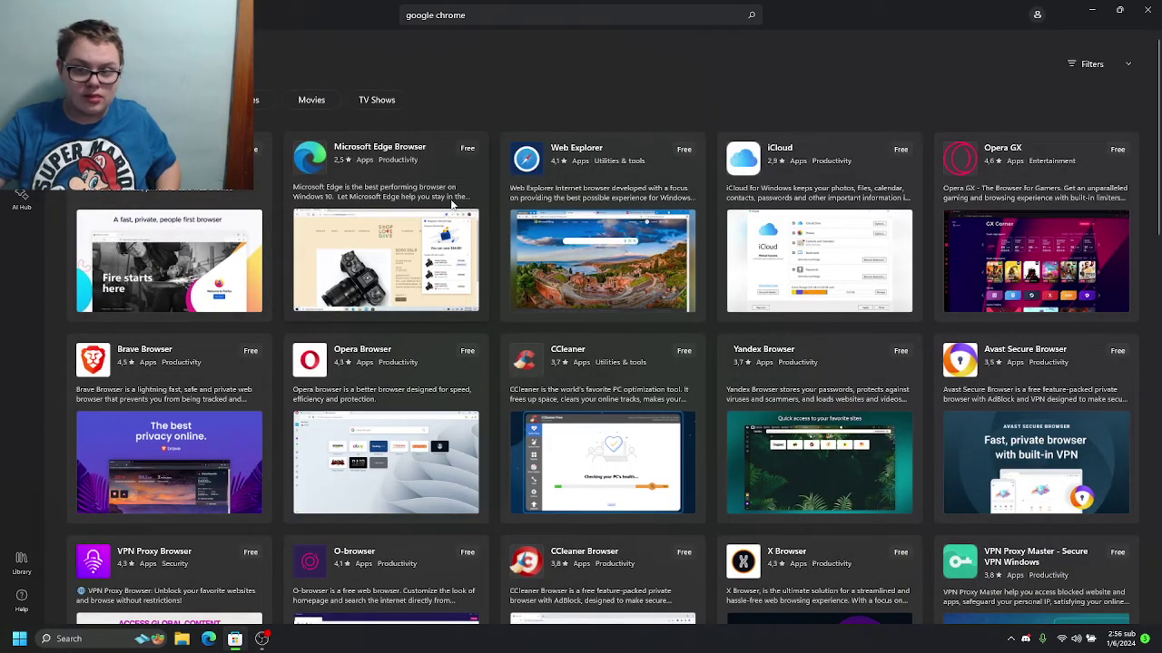
- Look through the store's browser search results for Google Chrome
scroll(536, 208, "down", 2)
scroll(537, 208, "down", 8)
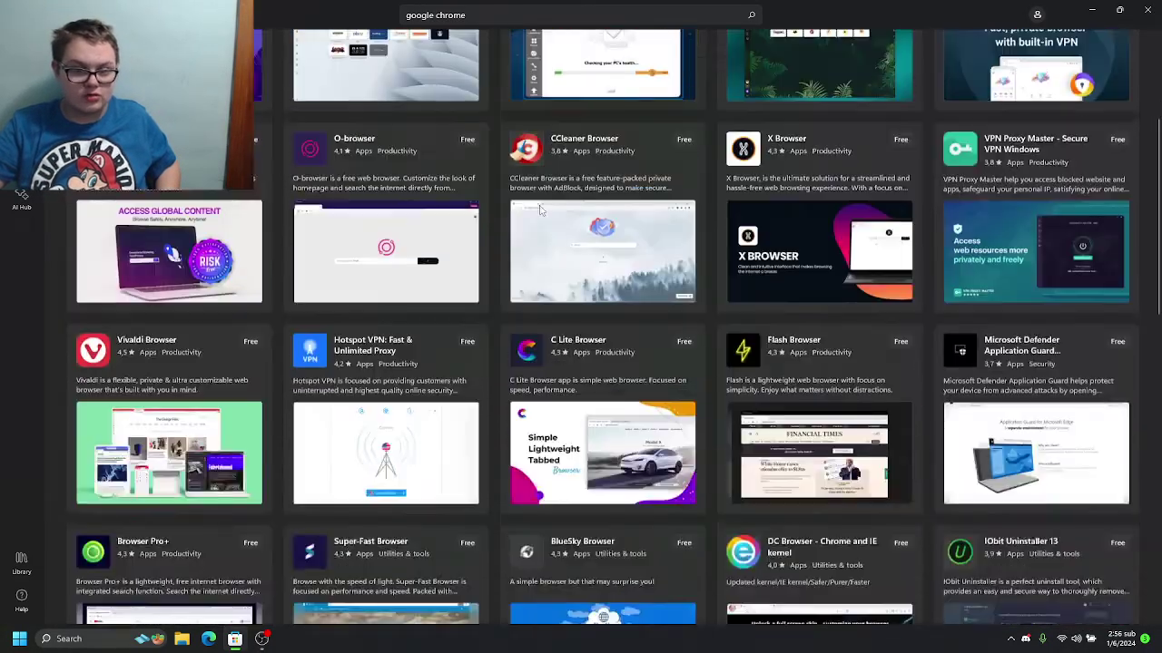
scroll(539, 211, "up", 10)
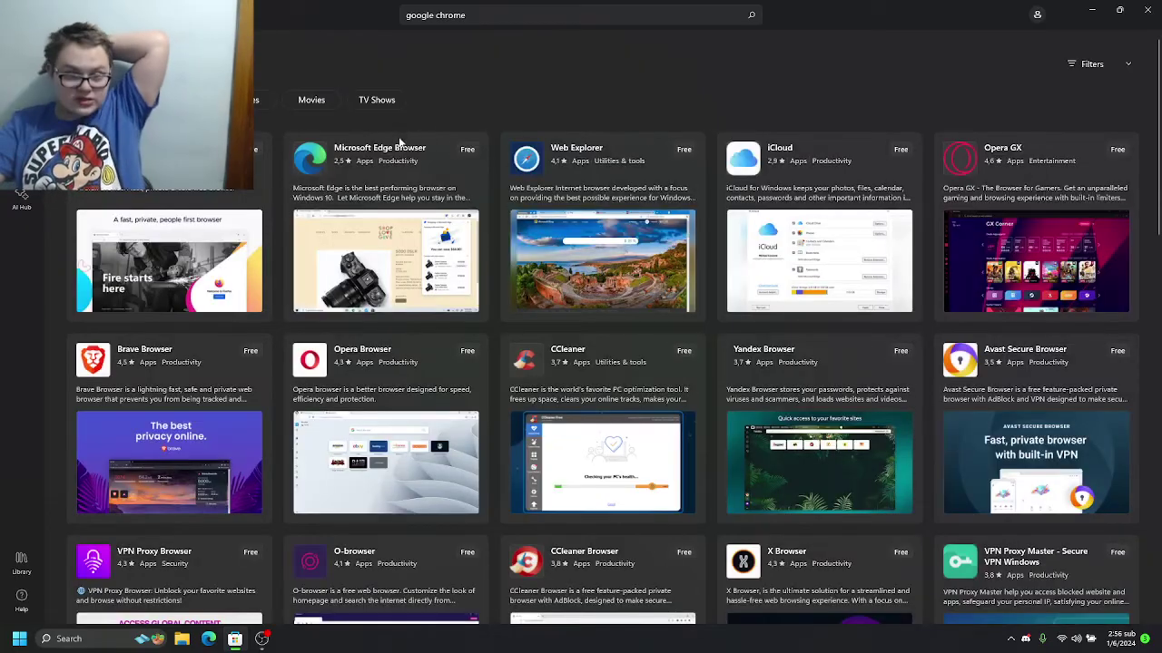
scroll(400, 141, "down", 6)
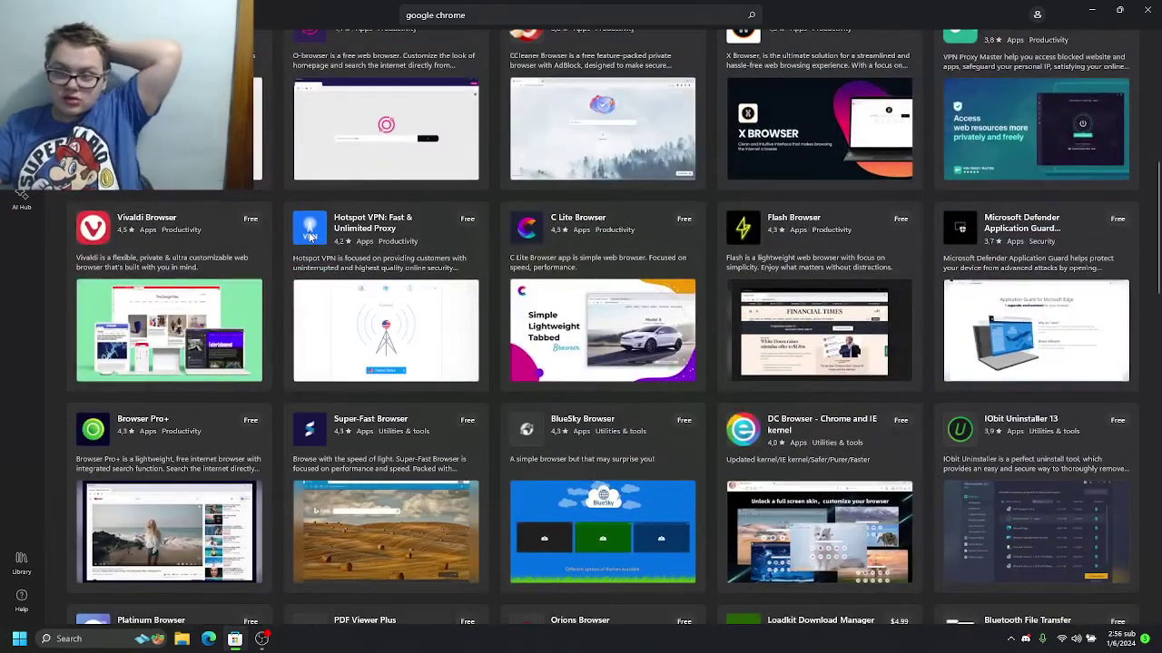
- Switch to Microsoft Edge and search the web for "google forms"
key("alt+Tab")
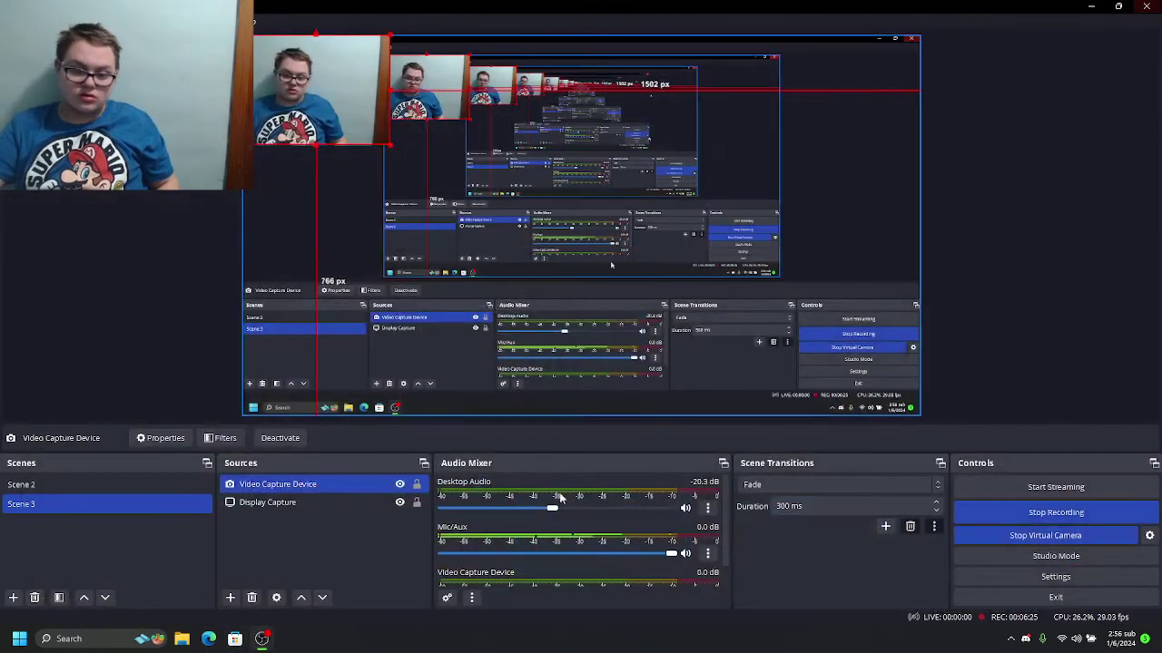
left_click(209, 638)
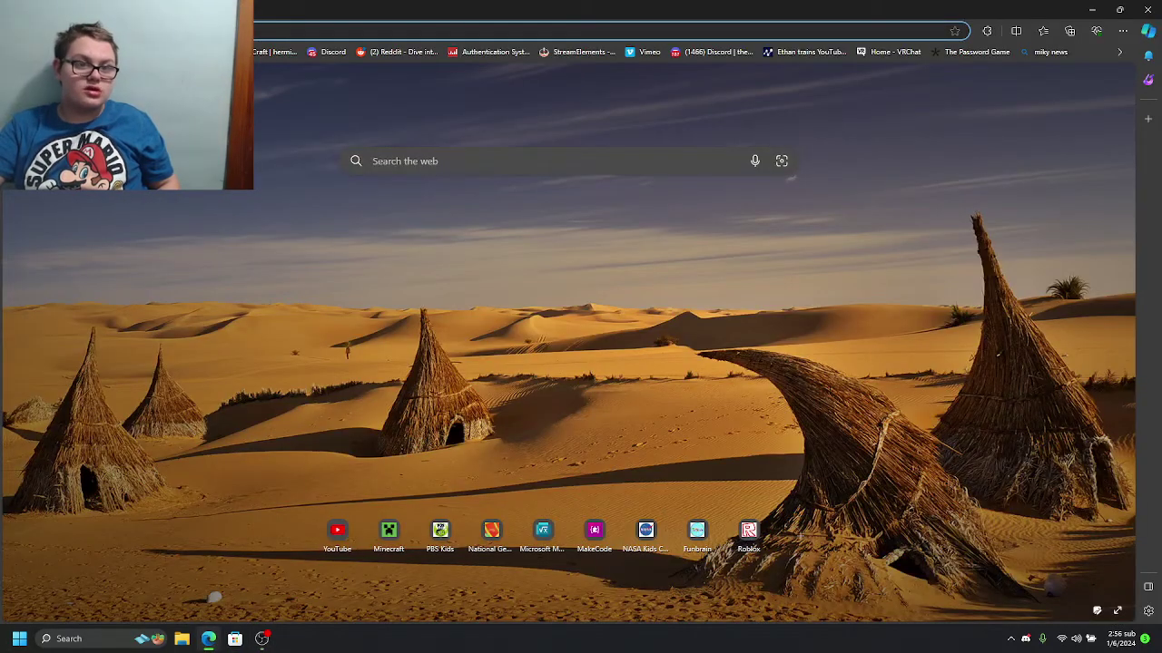
left_click(454, 31)
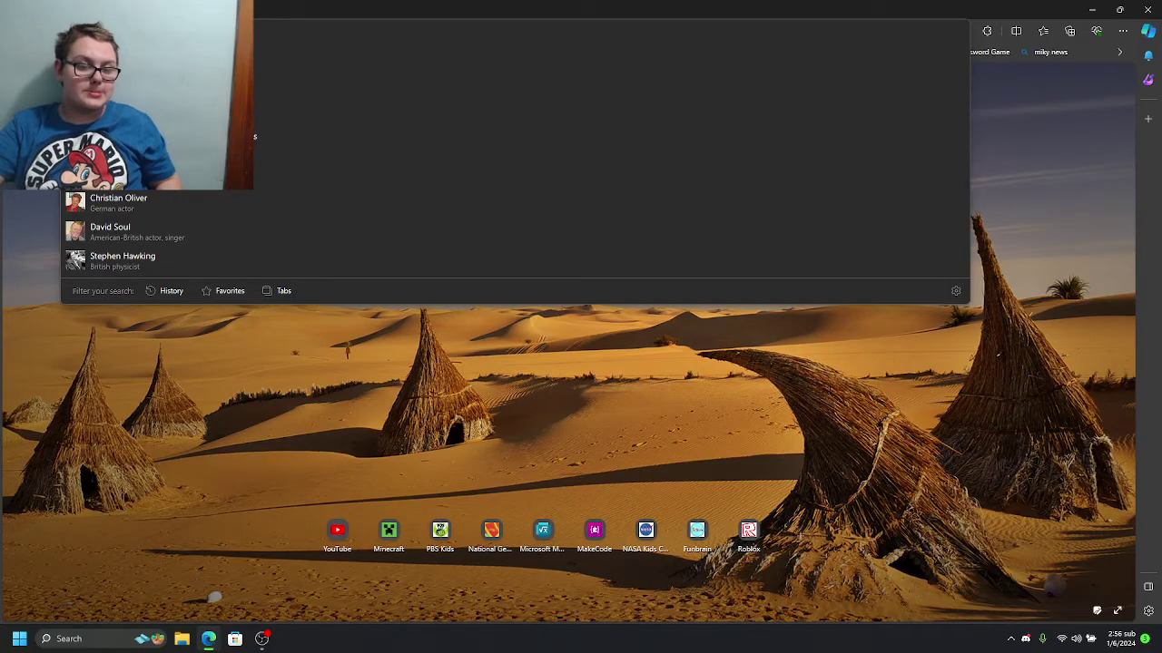
type("g")
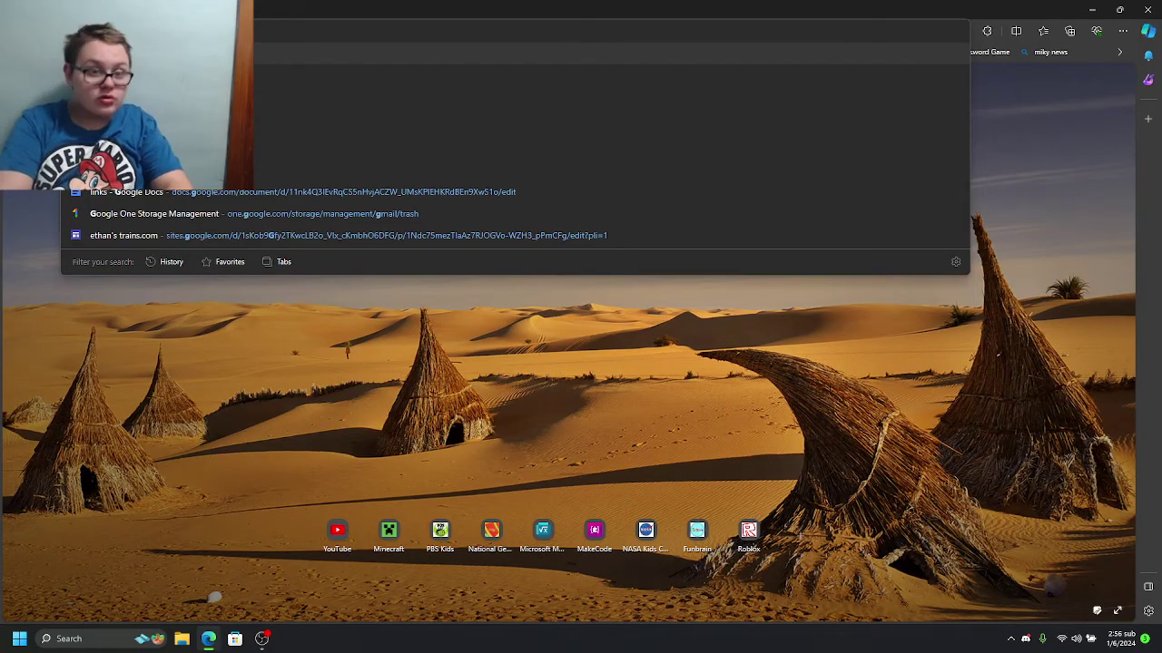
type("oogle")
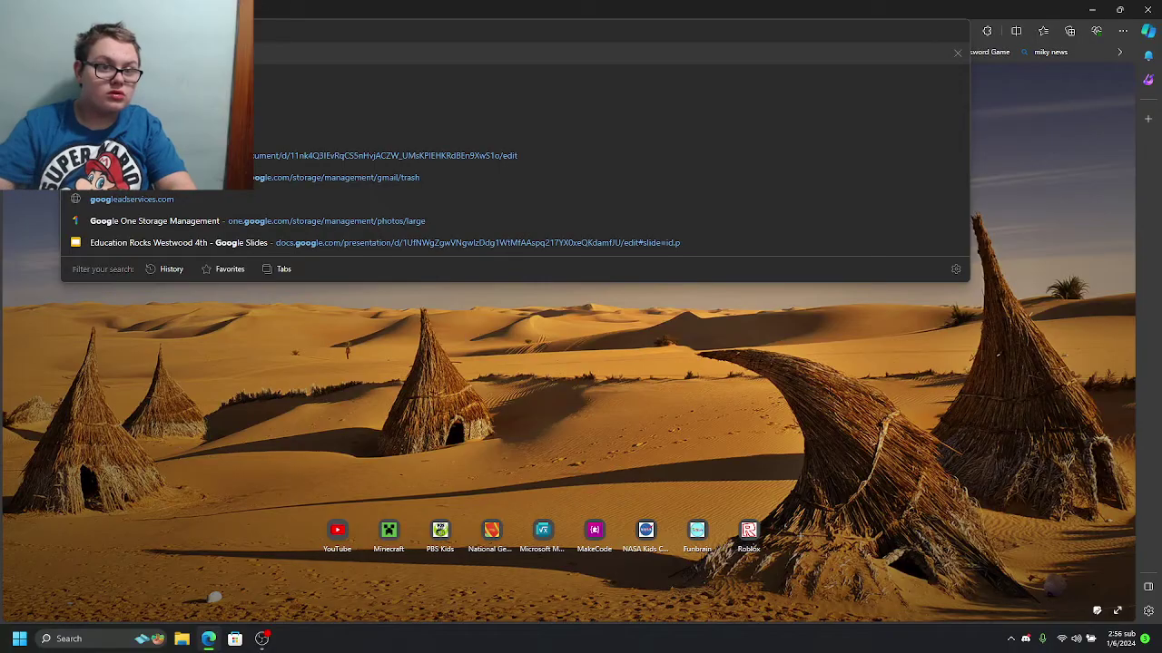
type(" forms")
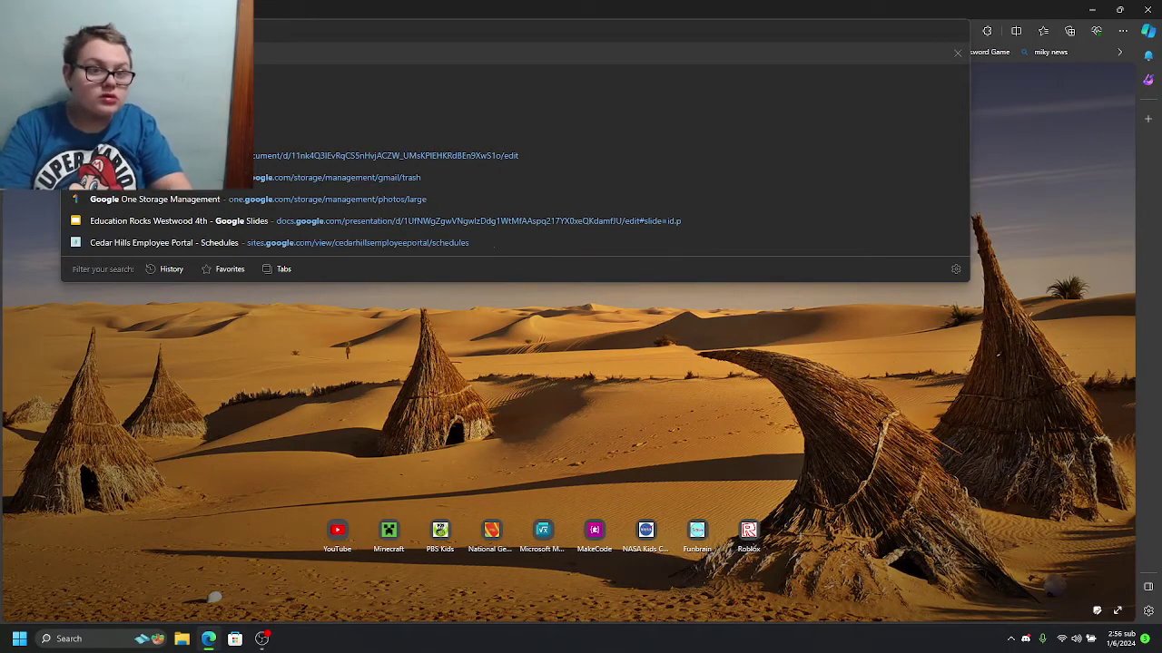
key("Return")
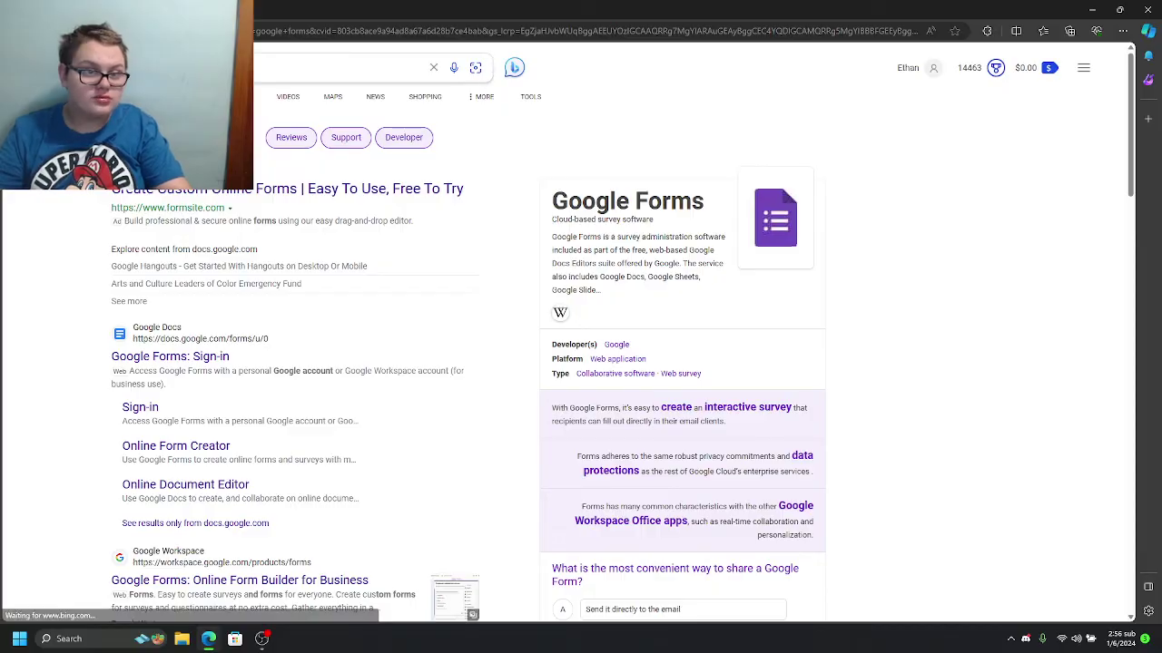
- Change the web search to a Google download query and open the "Download Google Chrome Browser | Download Chrome Today" result
key("ctrl+BackSpace")
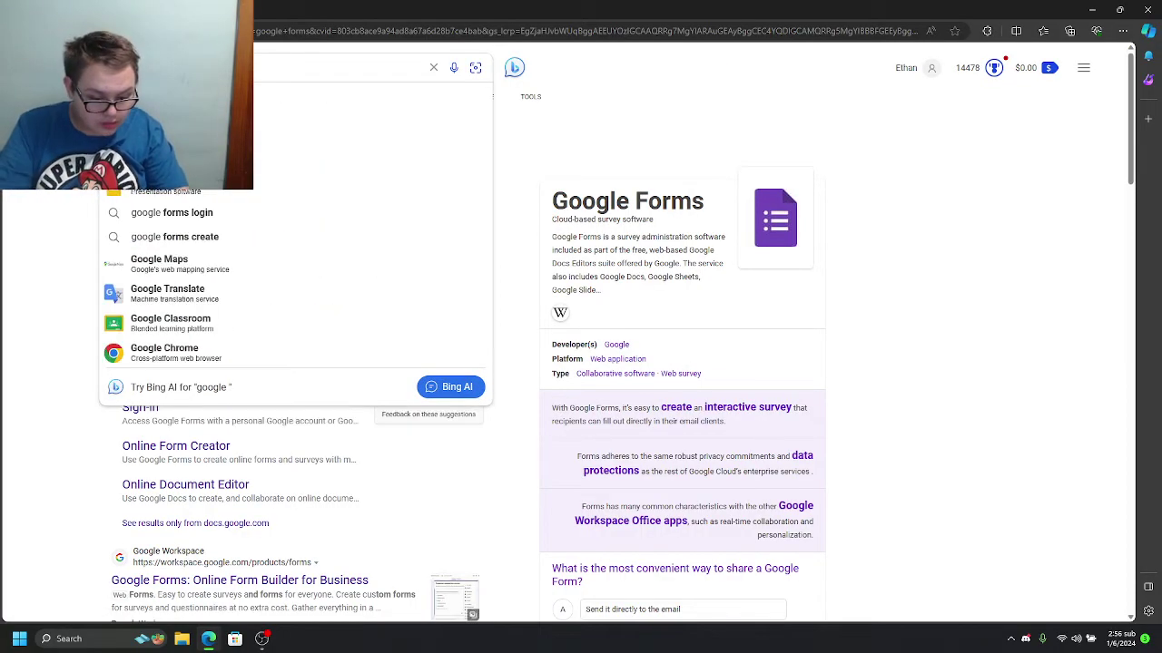
type("dow")
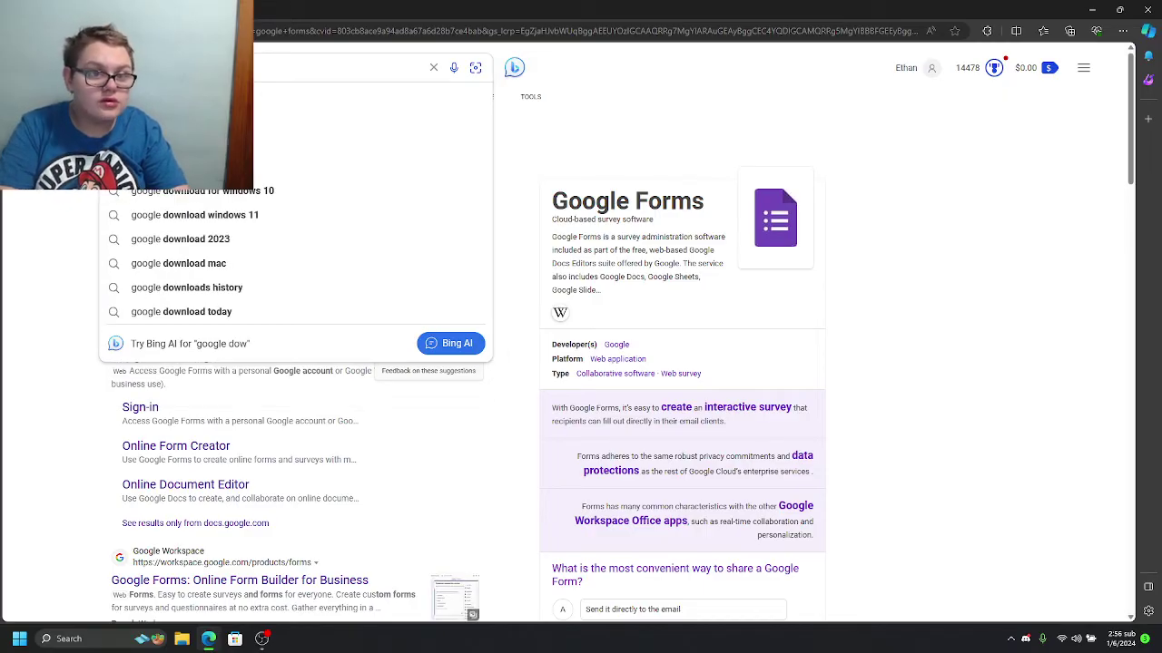
left_click(182, 167)
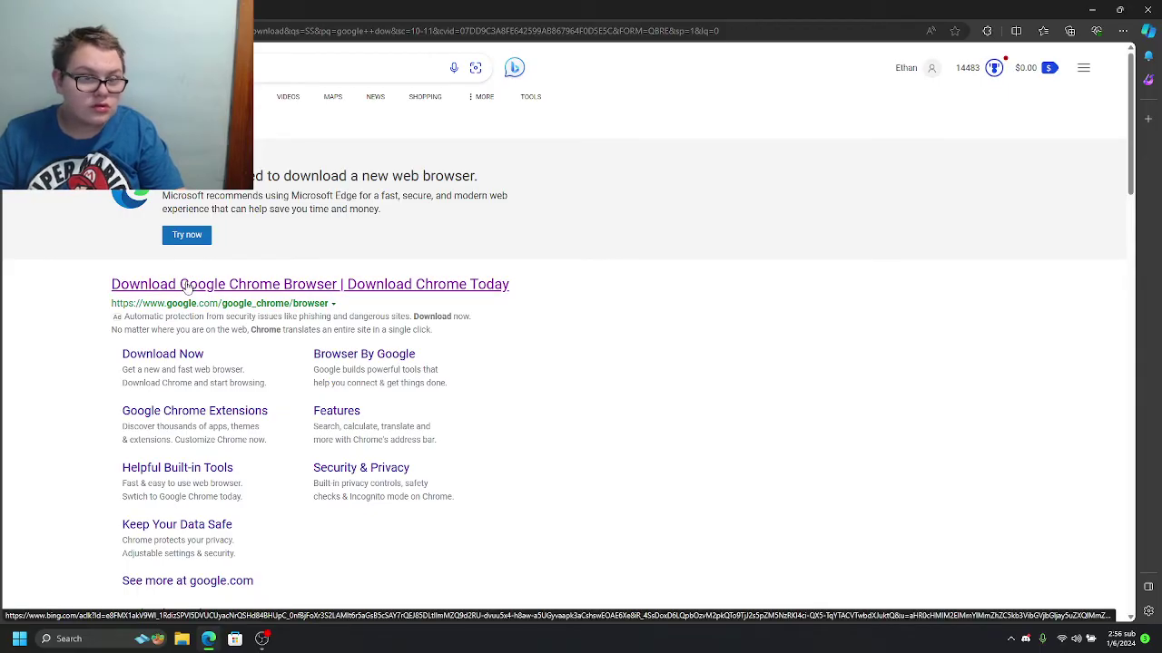
left_click(118, 284)
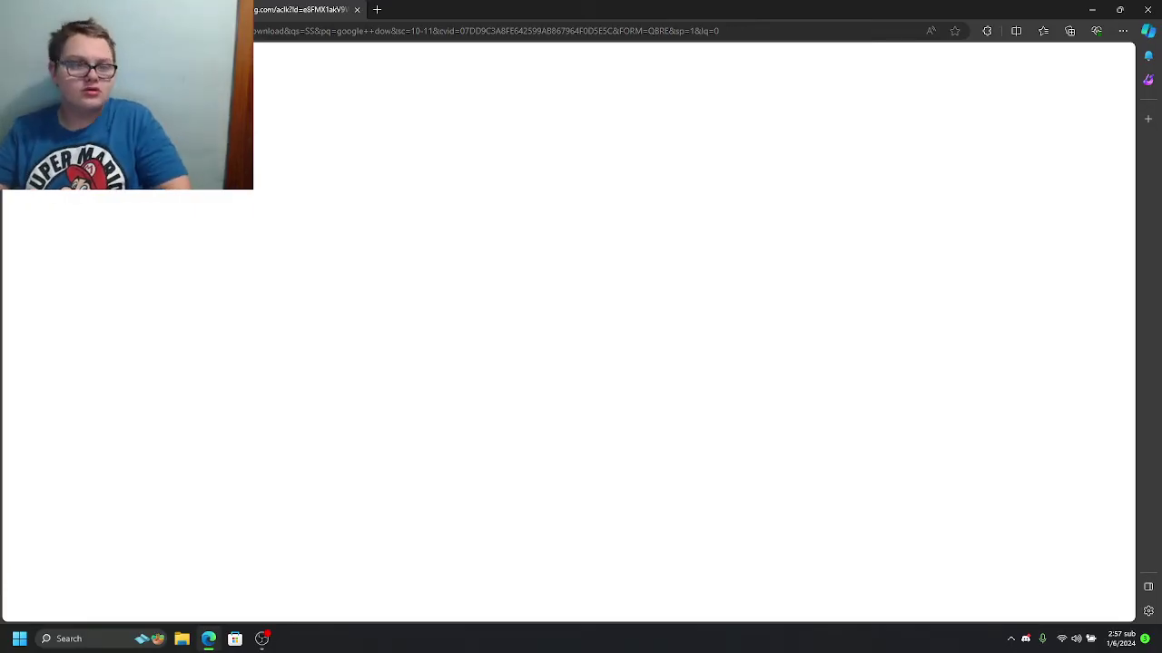
- Open YouTube in a new browser tab and close the Google Chrome Web Browser tab
left_click(376, 9)
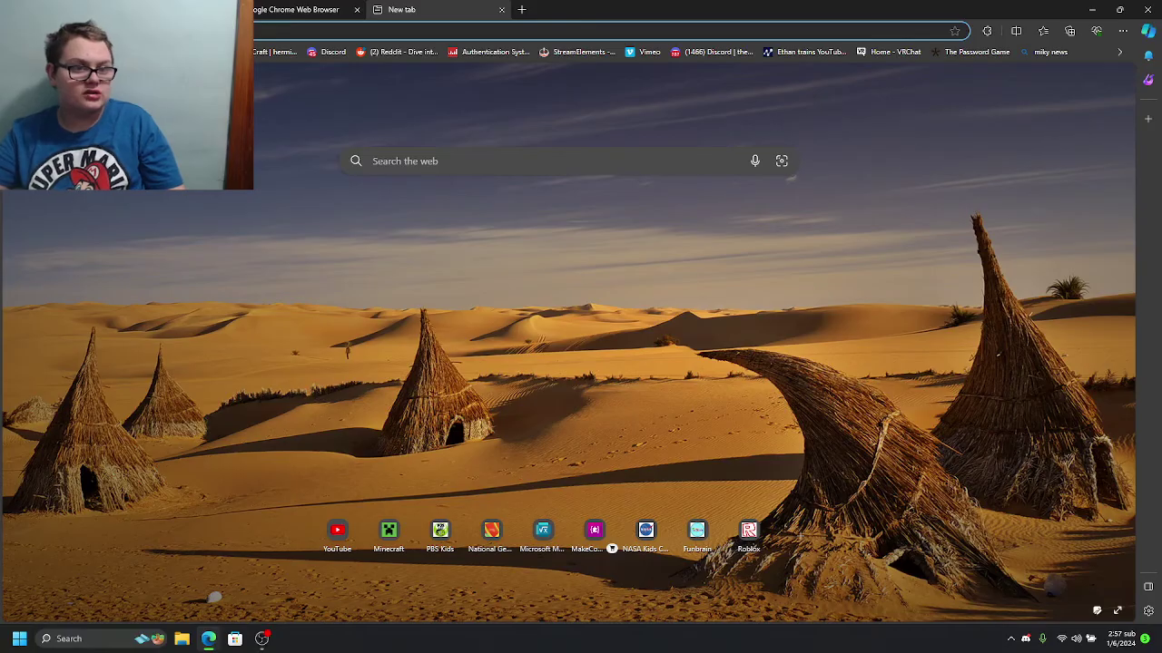
left_click(336, 531)
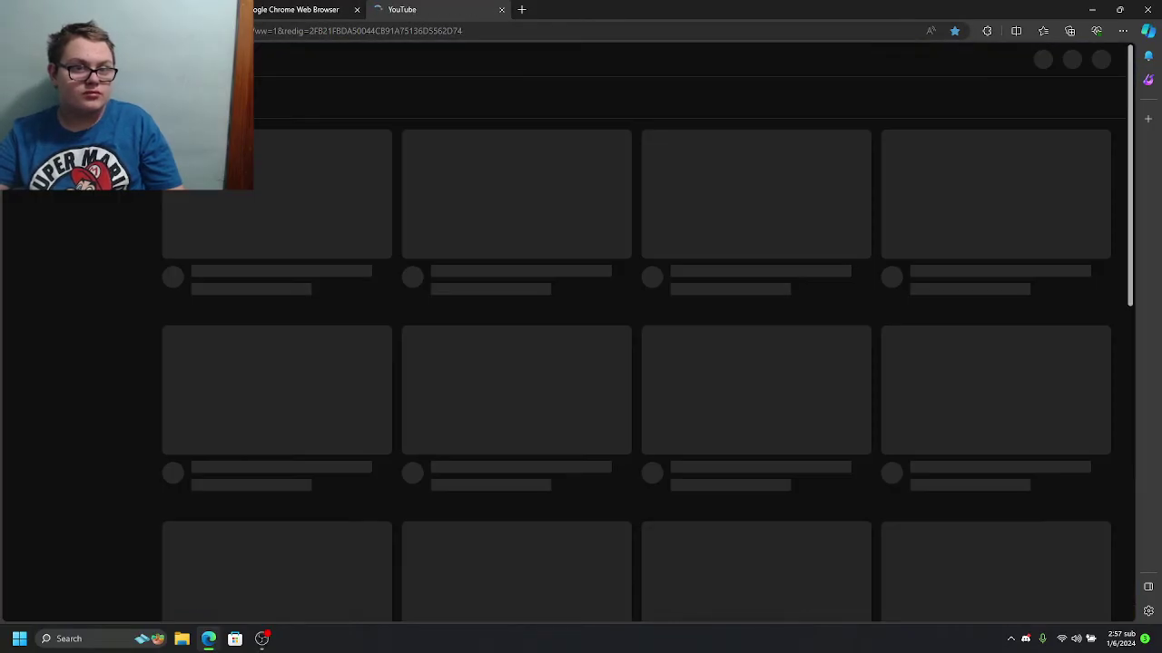
left_click(356, 9)
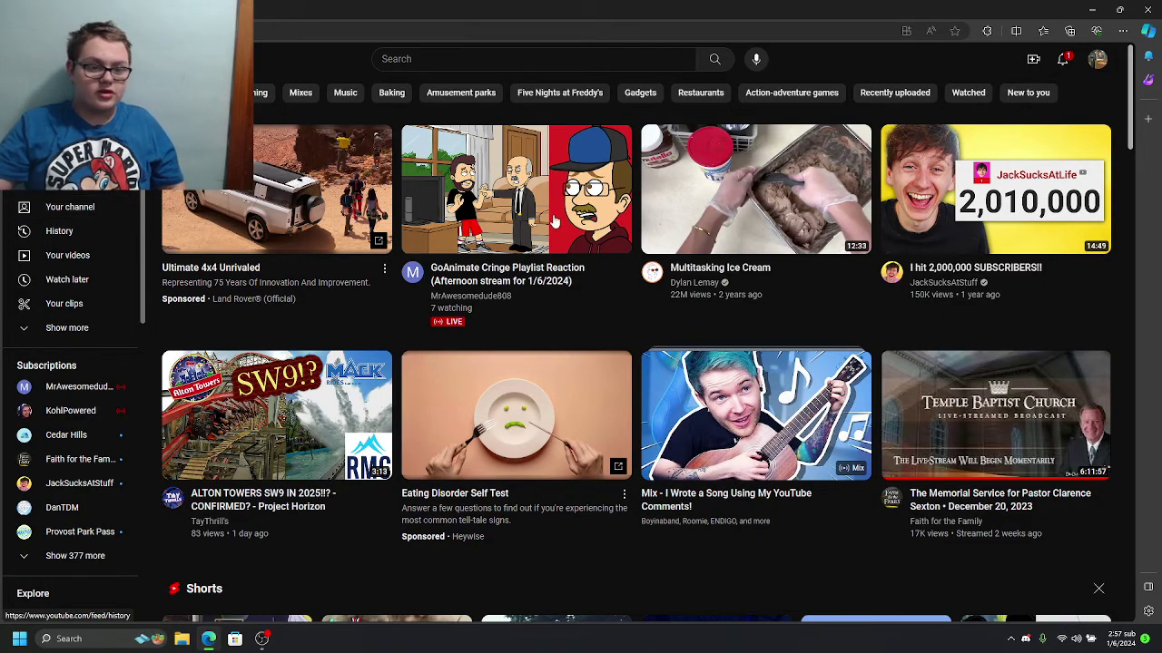
- Go to YouTube Studio from the account on YouTube and open the channel's Content page
left_click(1097, 59)
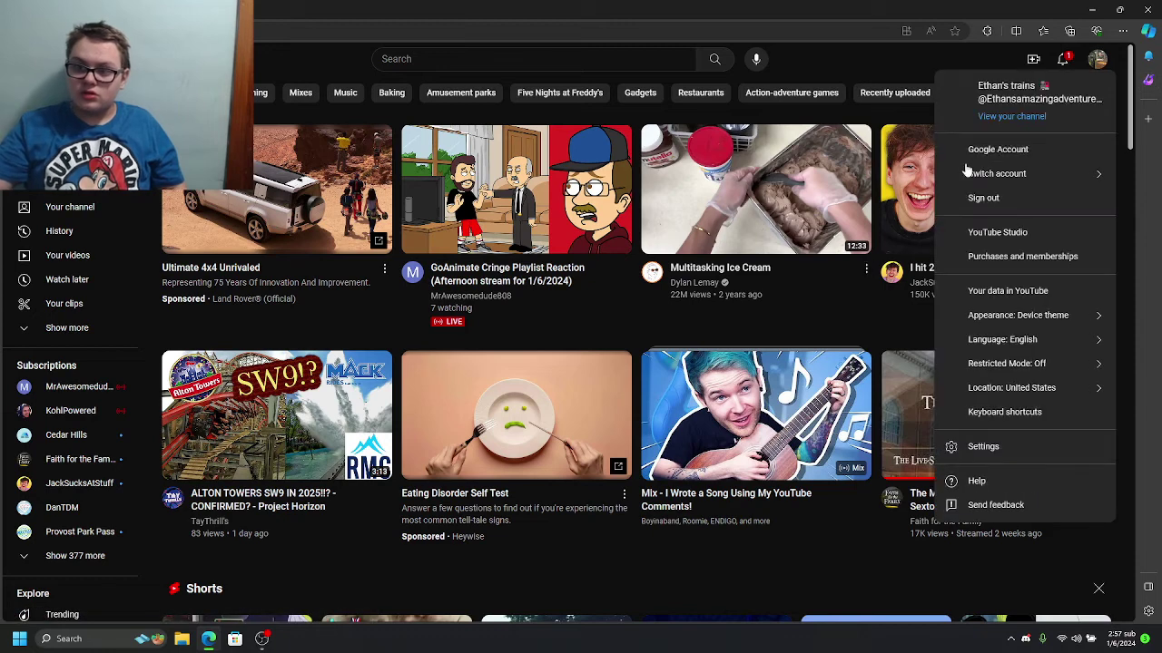
left_click(987, 233)
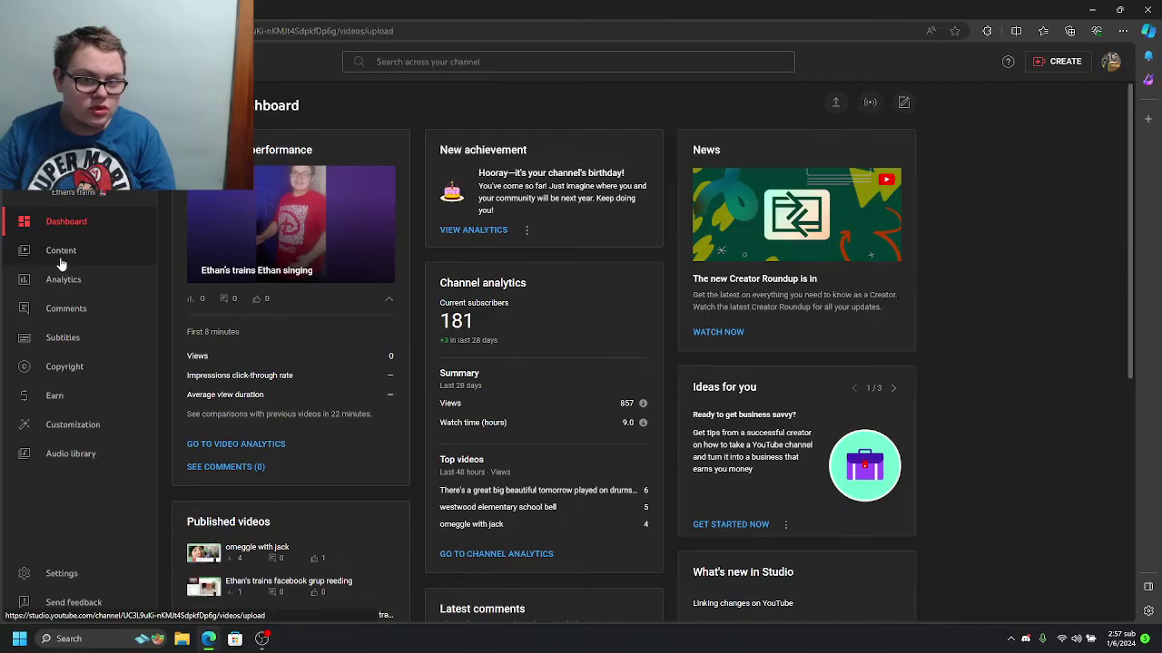
left_click(60, 251)
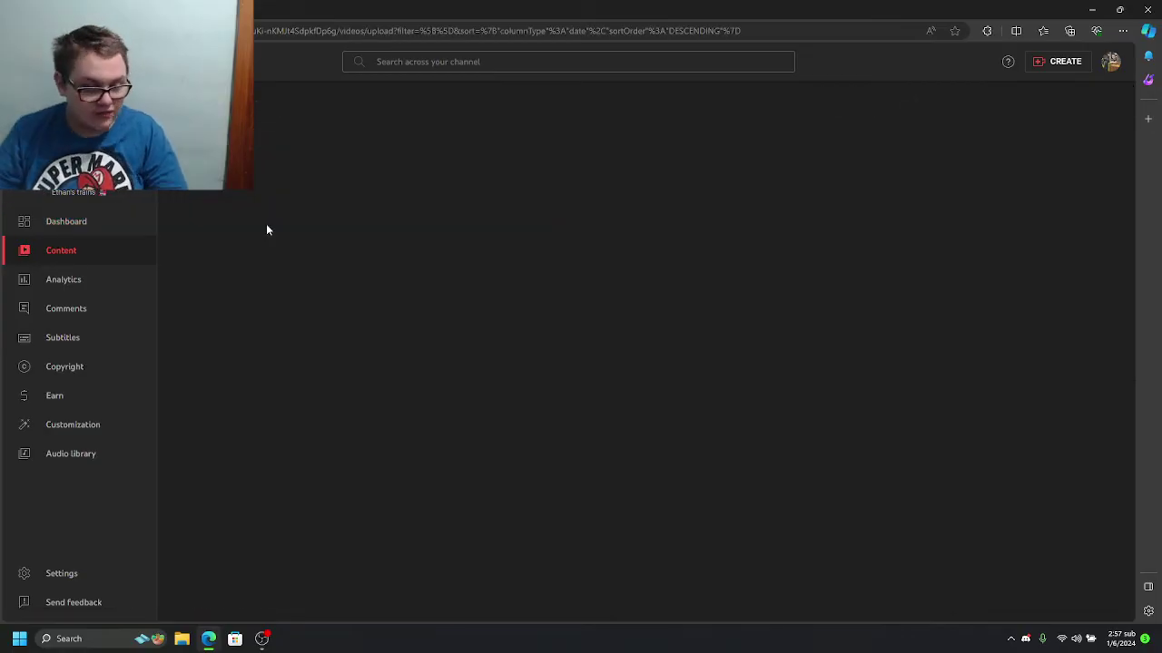